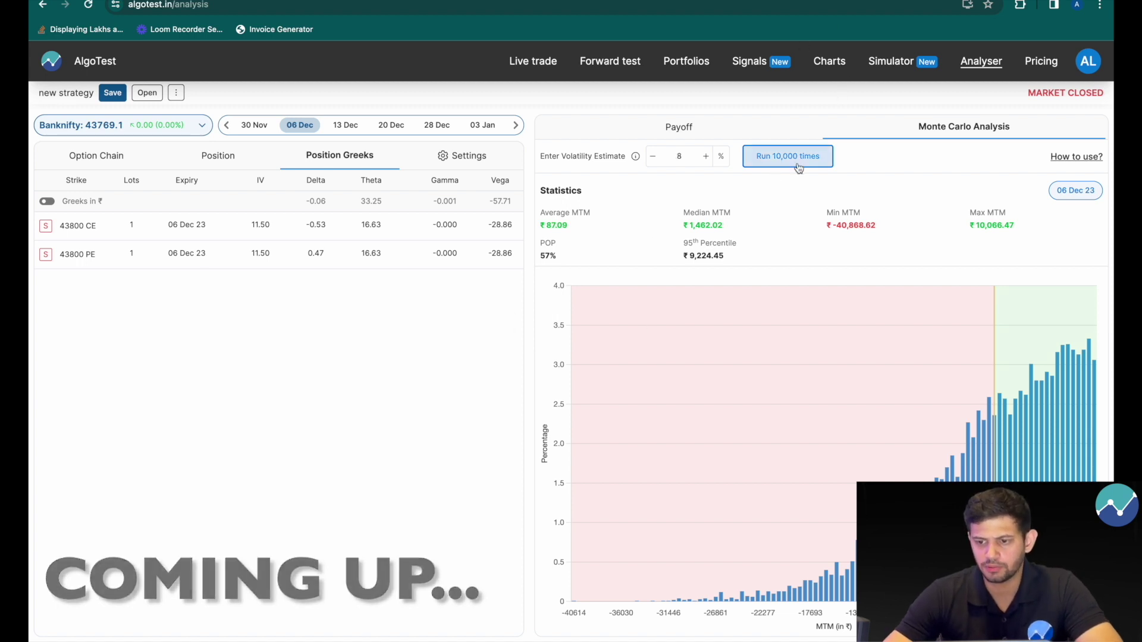
- Run the 10,000-iteration Monte Carlo simulation repeatedly on the 43800 short straddle with the volatility estimate at 8%
left_click(807, 164)
left_click(807, 164)
left_click(807, 165)
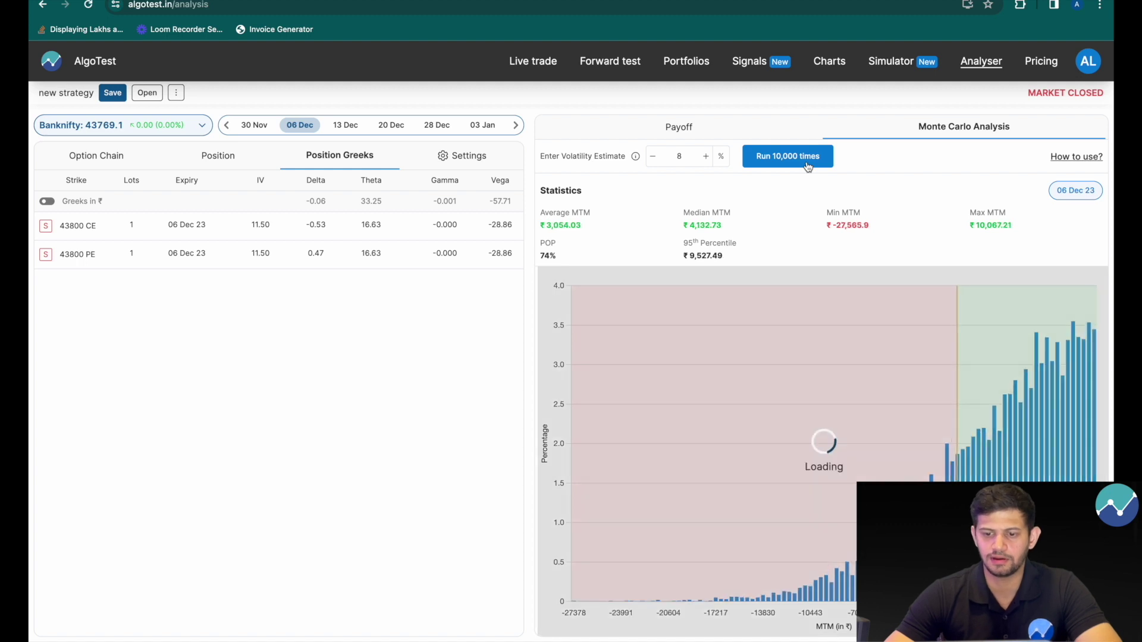
left_click(807, 164)
left_click(807, 165)
left_click(806, 164)
left_click(806, 164)
left_click(807, 164)
left_click(807, 164)
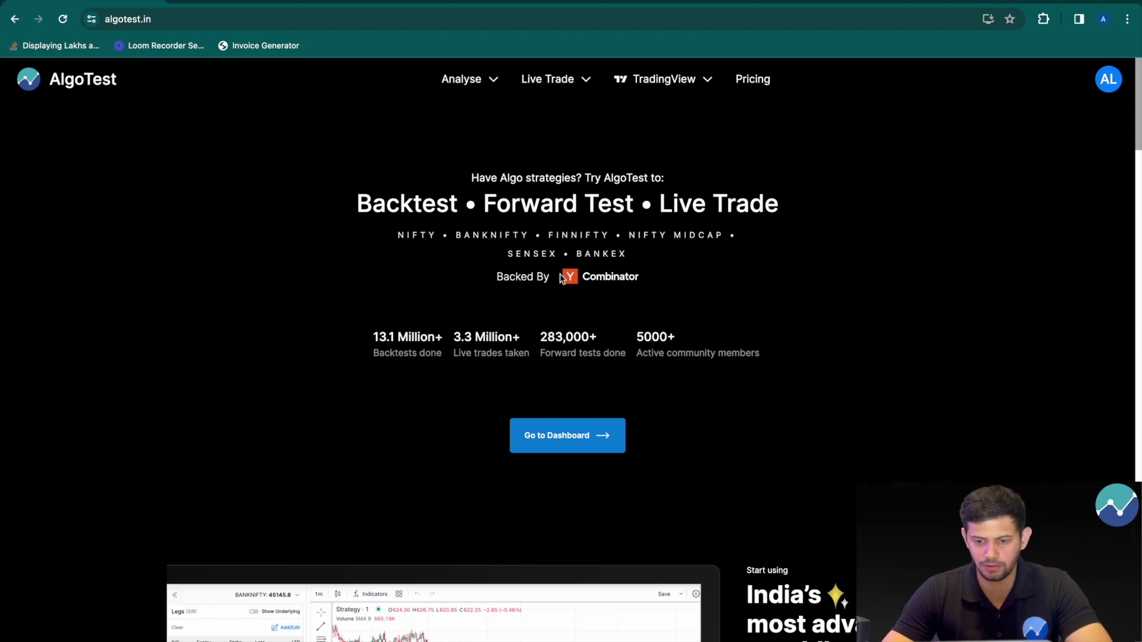
- Open the Analyser and build a Banknifty 06 Dec short straddle by selling one lot each of the 43800 call and put
left_click(571, 428)
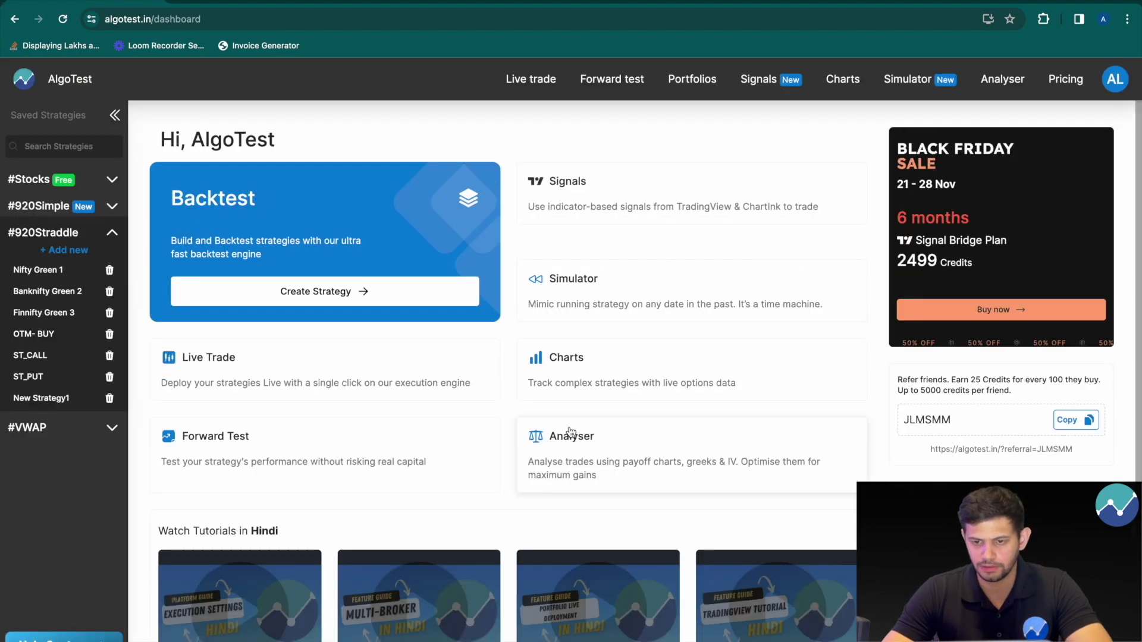
left_click(1009, 84)
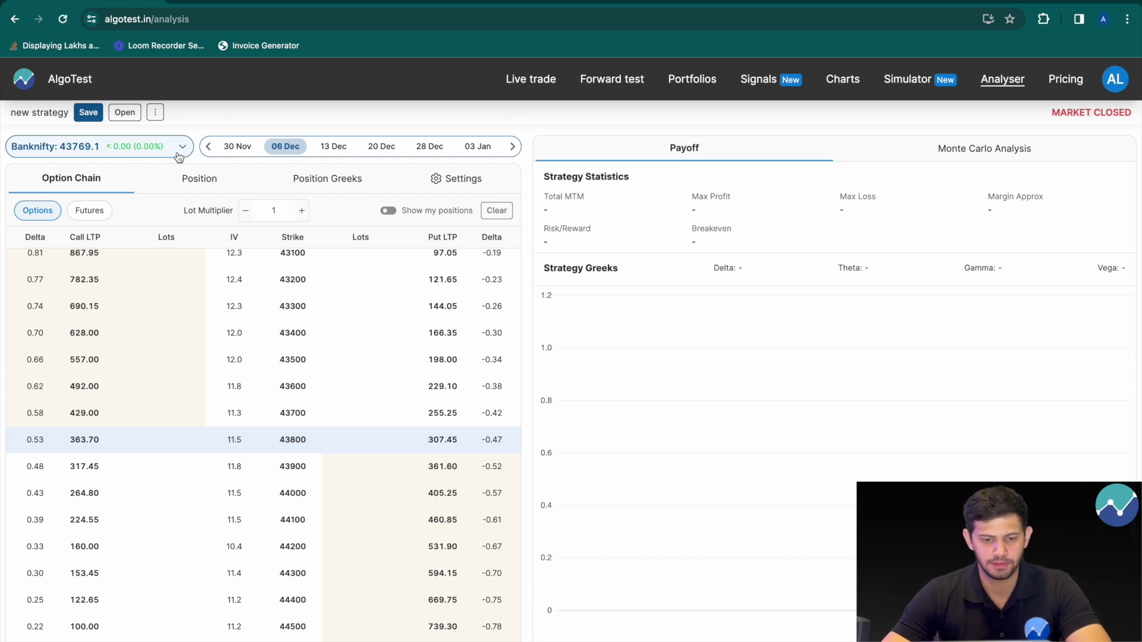
mouse_move(223, 444)
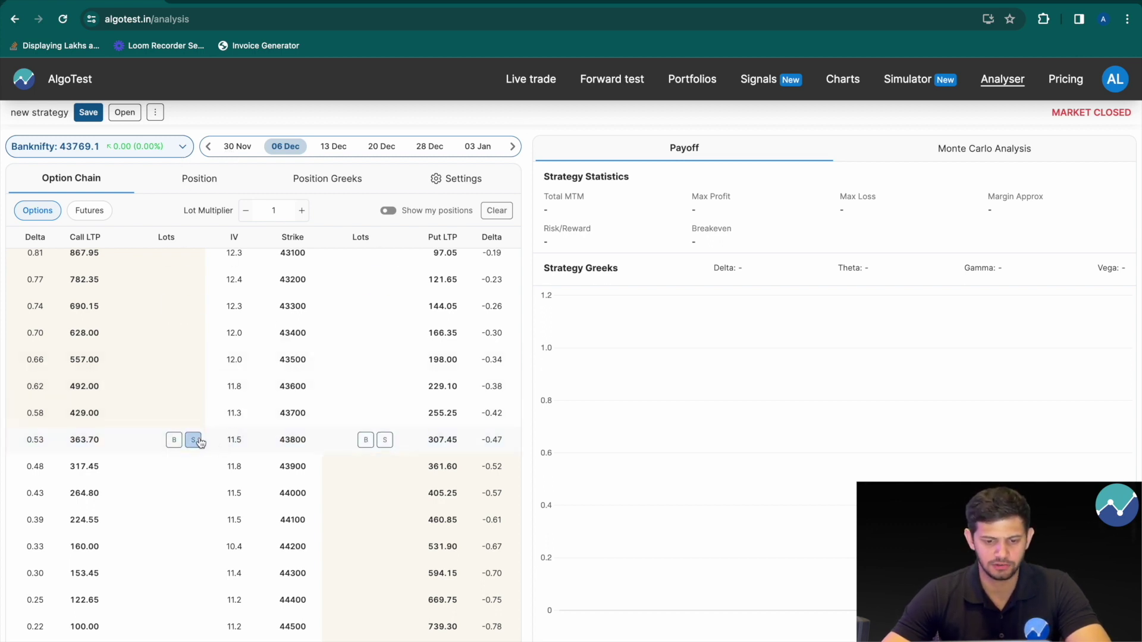
left_click(194, 440)
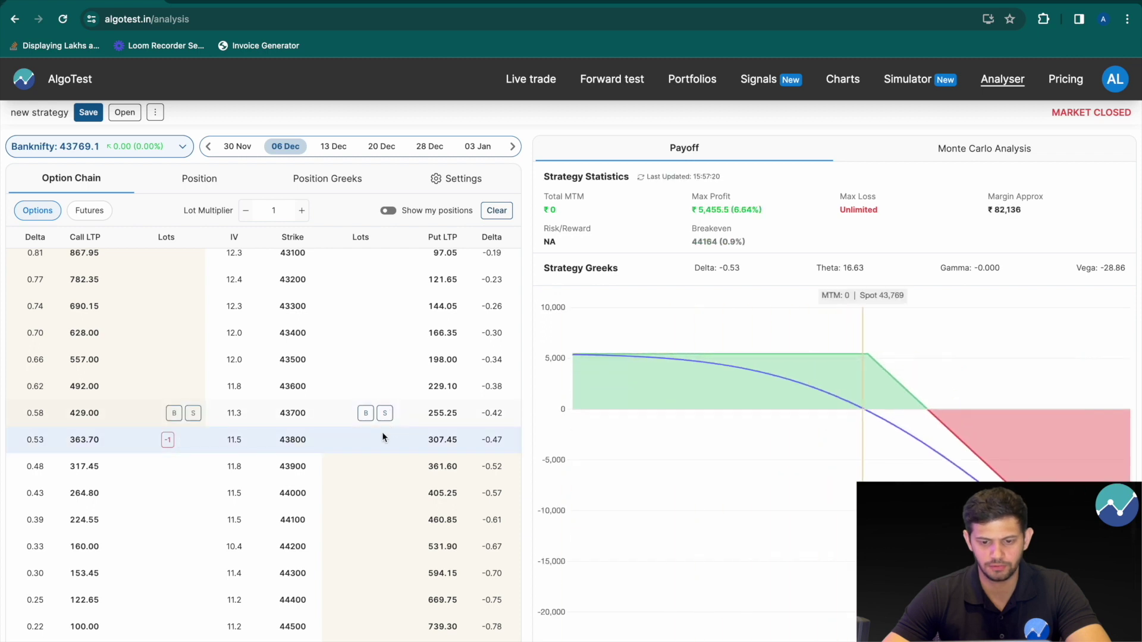
left_click(383, 440)
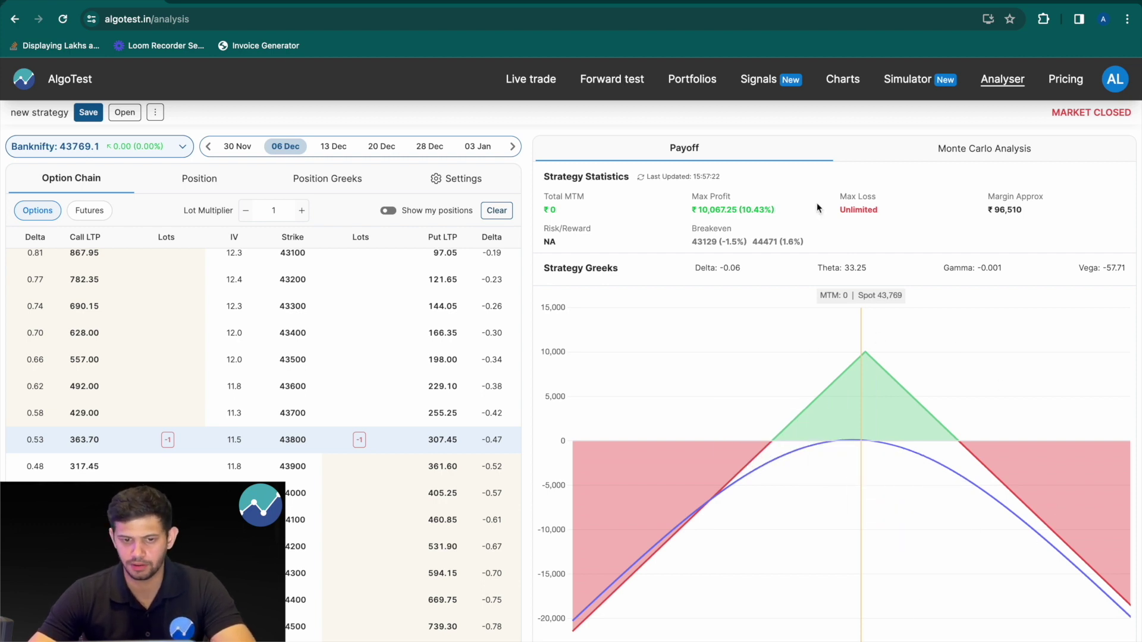
- Check the short straddle's position Greeks and run its Monte Carlo analysis 10,000 times with a volatility estimate of 11.5%
left_click(332, 182)
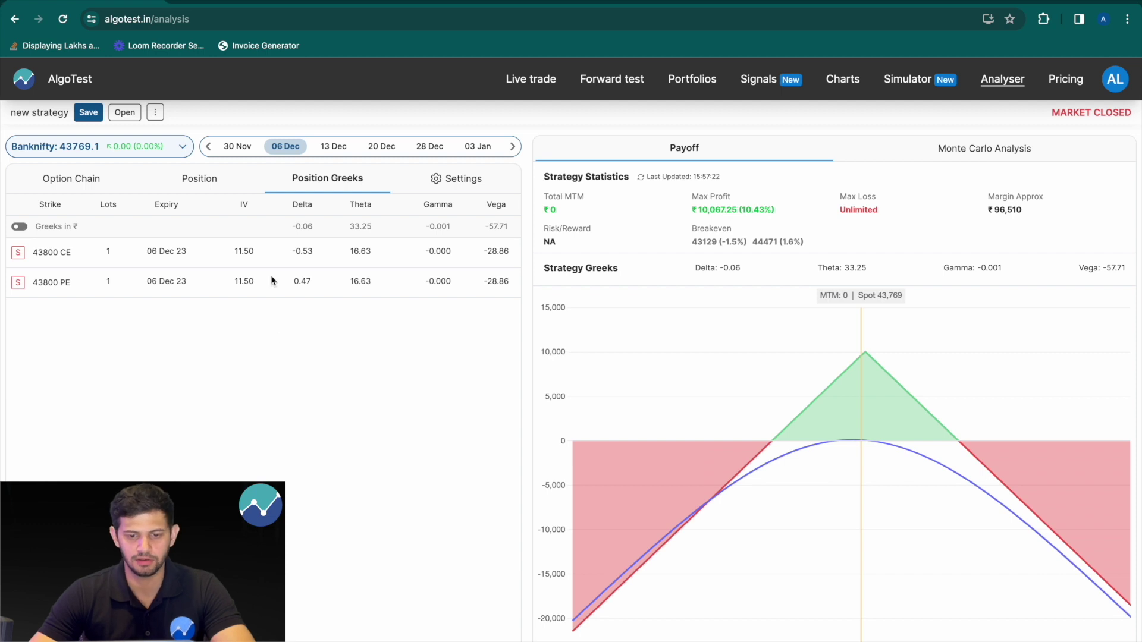
left_click(965, 154)
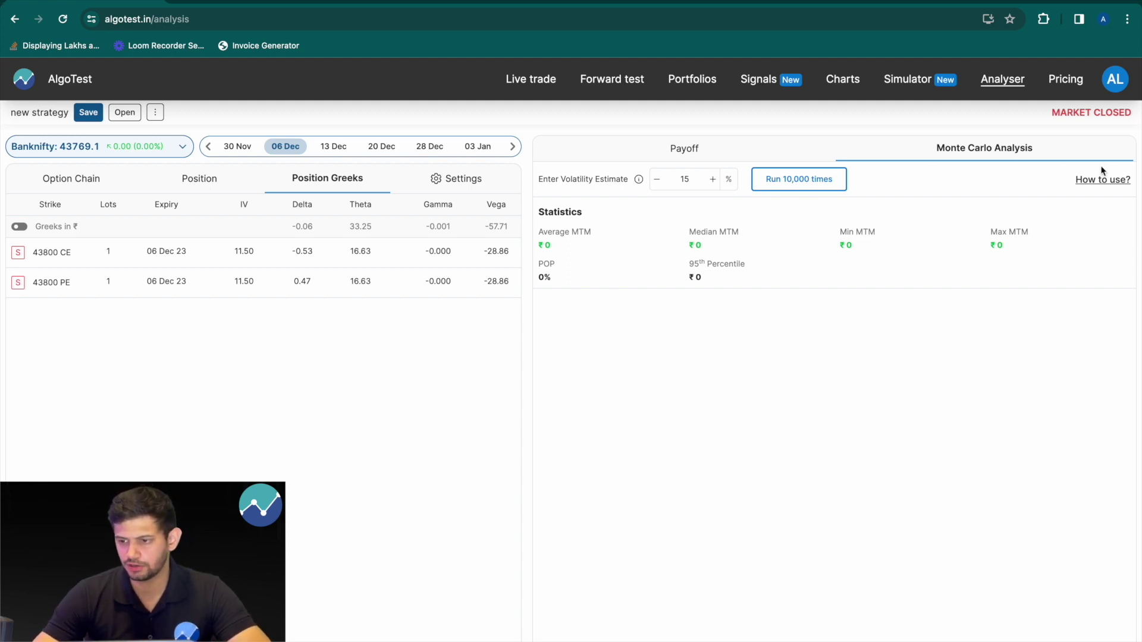
mouse_move(1101, 181)
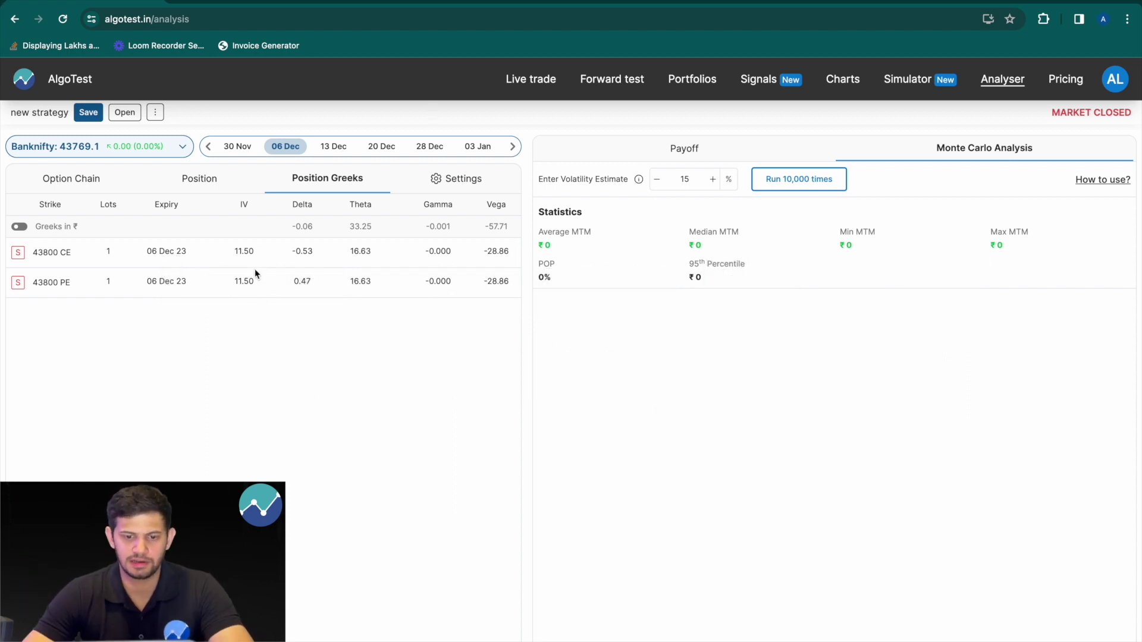
double_click(684, 179)
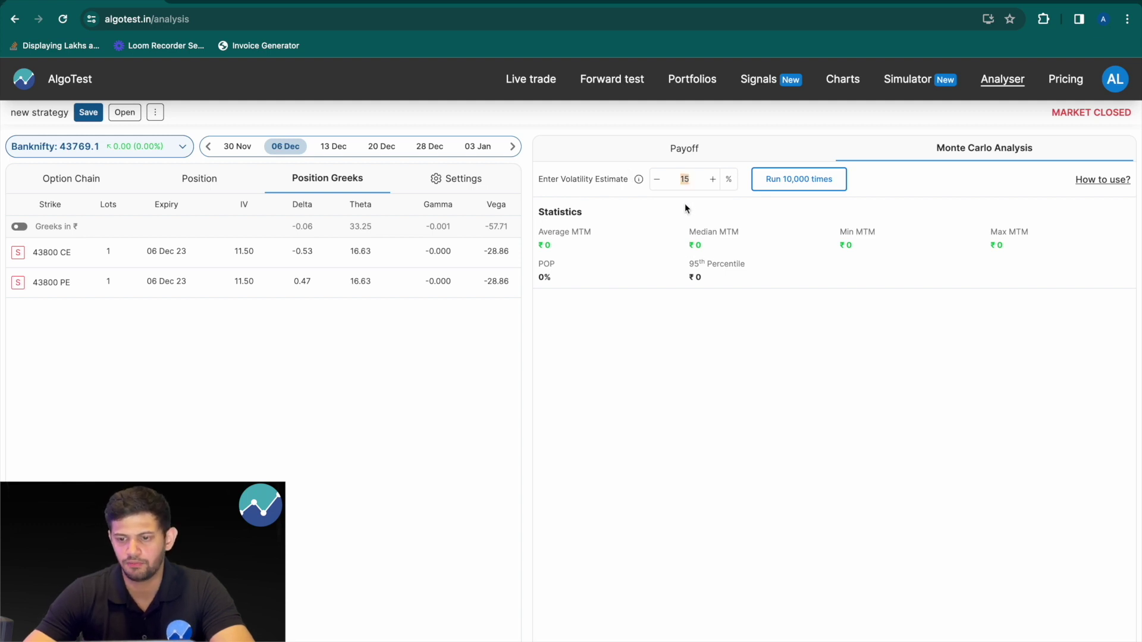
type("11.5")
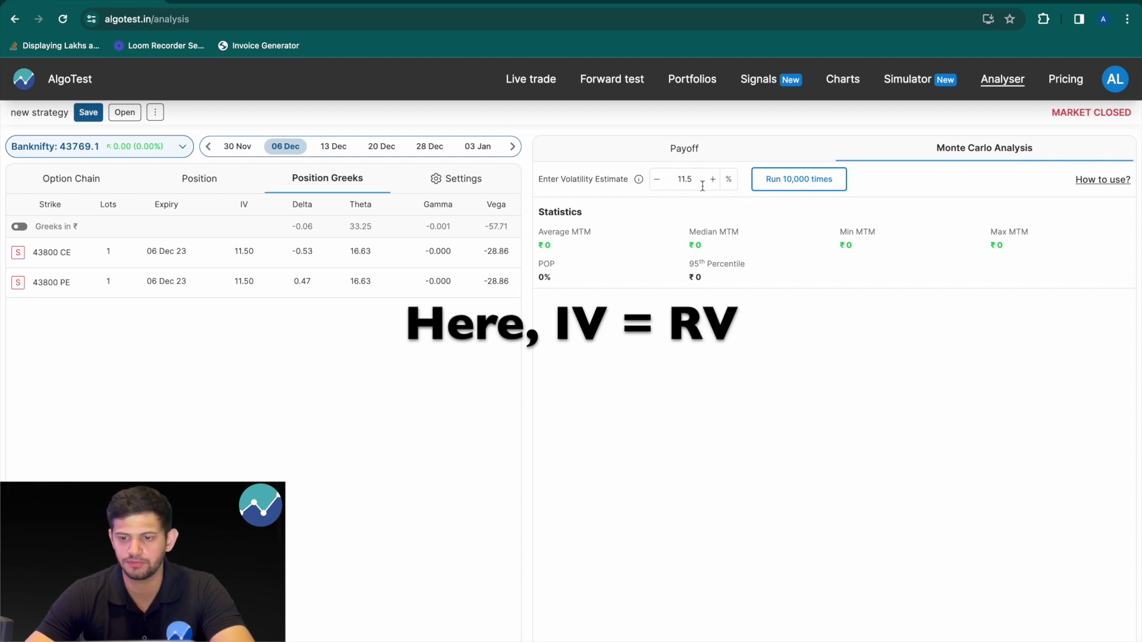
left_click(825, 187)
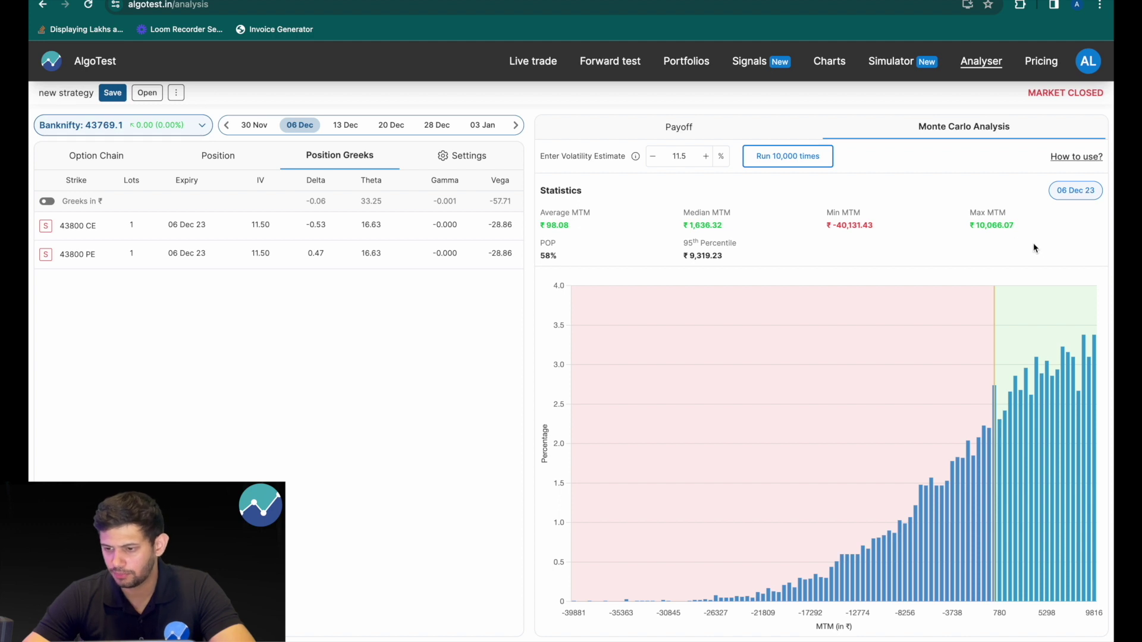
- Examine the profit and loss ends of the Monte Carlo distribution and compare them with the strategy's payoff statistics
mouse_move(1037, 430)
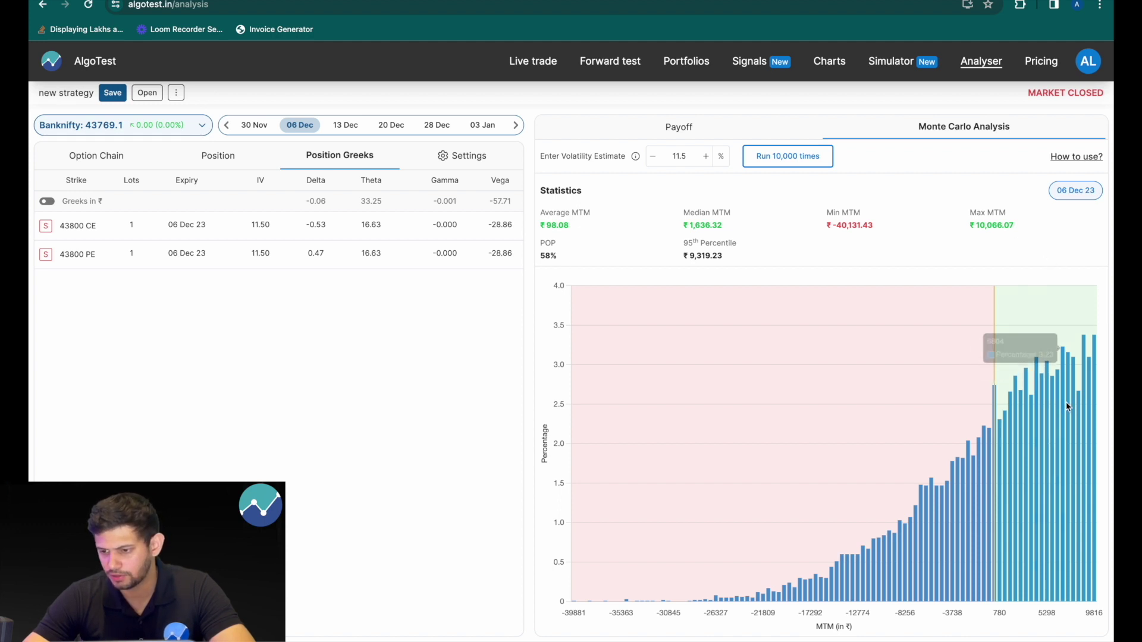
mouse_move(1085, 373)
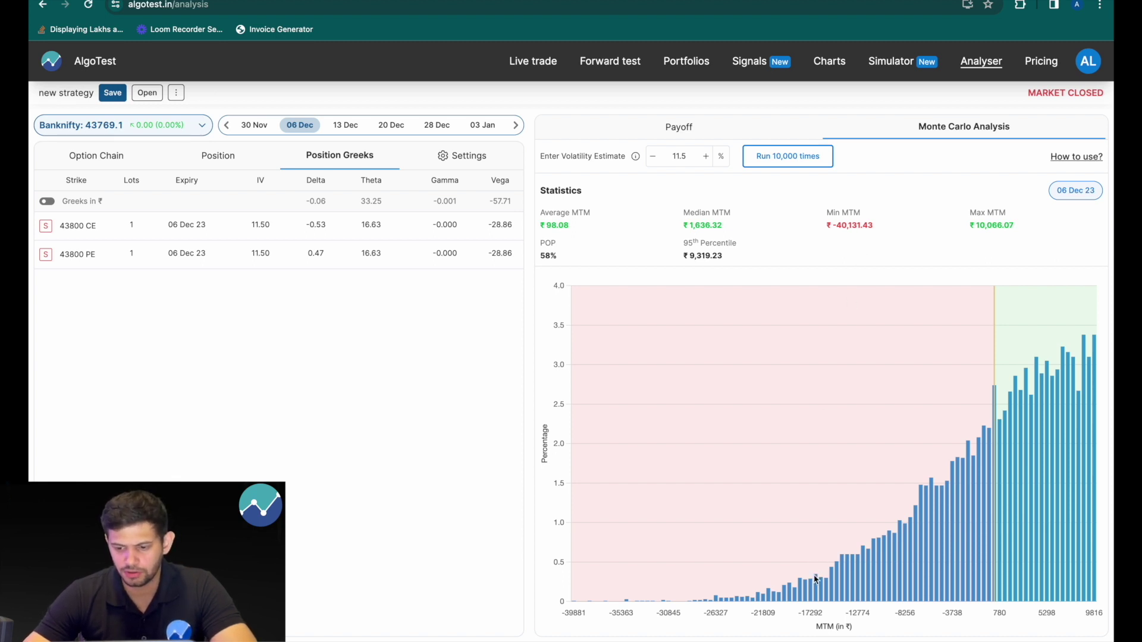
mouse_move(731, 599)
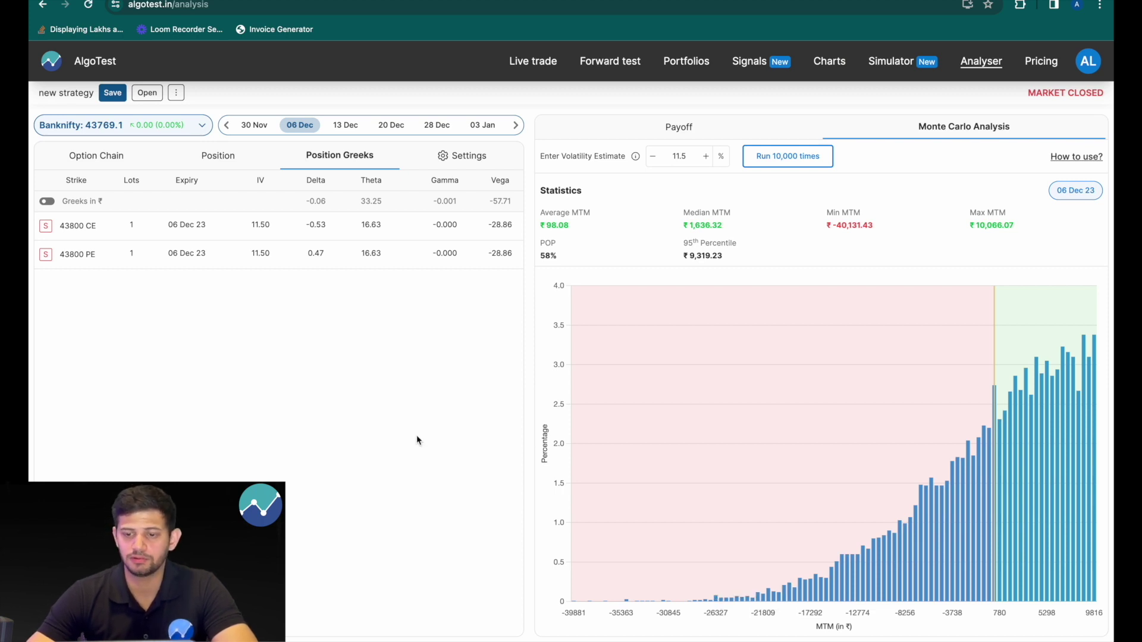
left_click(740, 127)
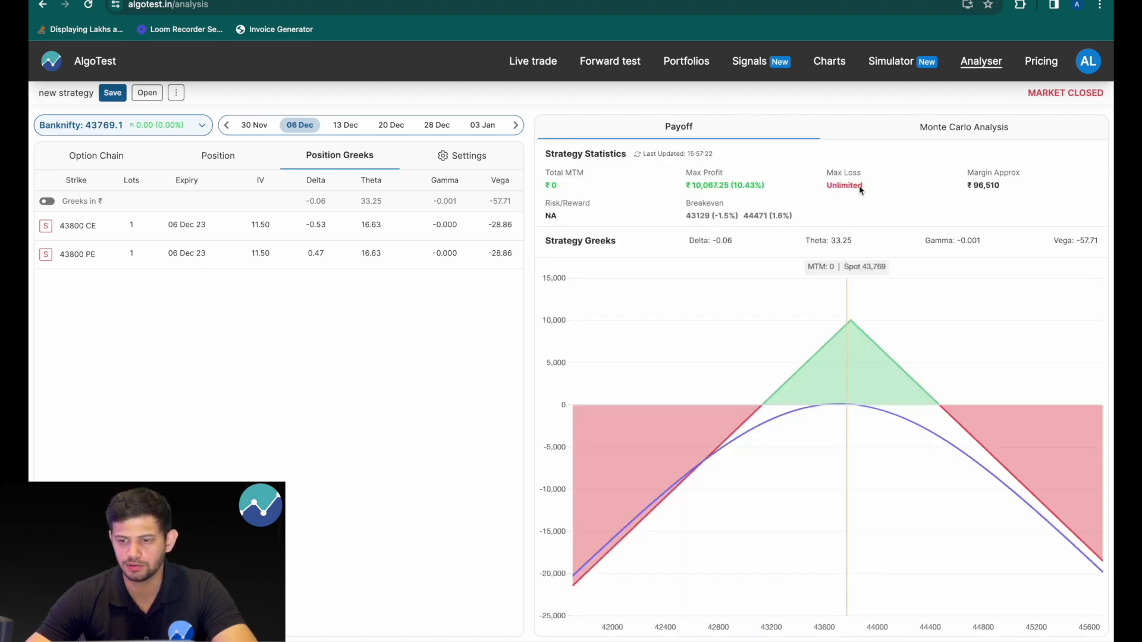
left_click(902, 134)
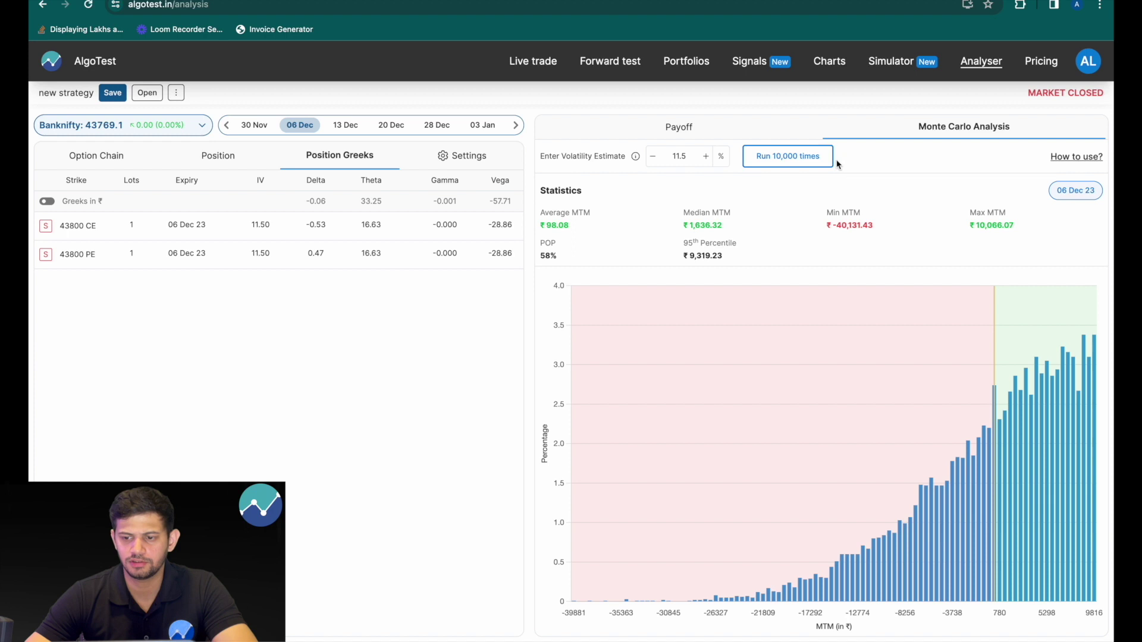
- Rerun the 10,000-iteration simulation several times at the 11.5% volatility estimate to compare the statistics between runs
left_click(819, 158)
left_click(819, 158)
left_click(820, 158)
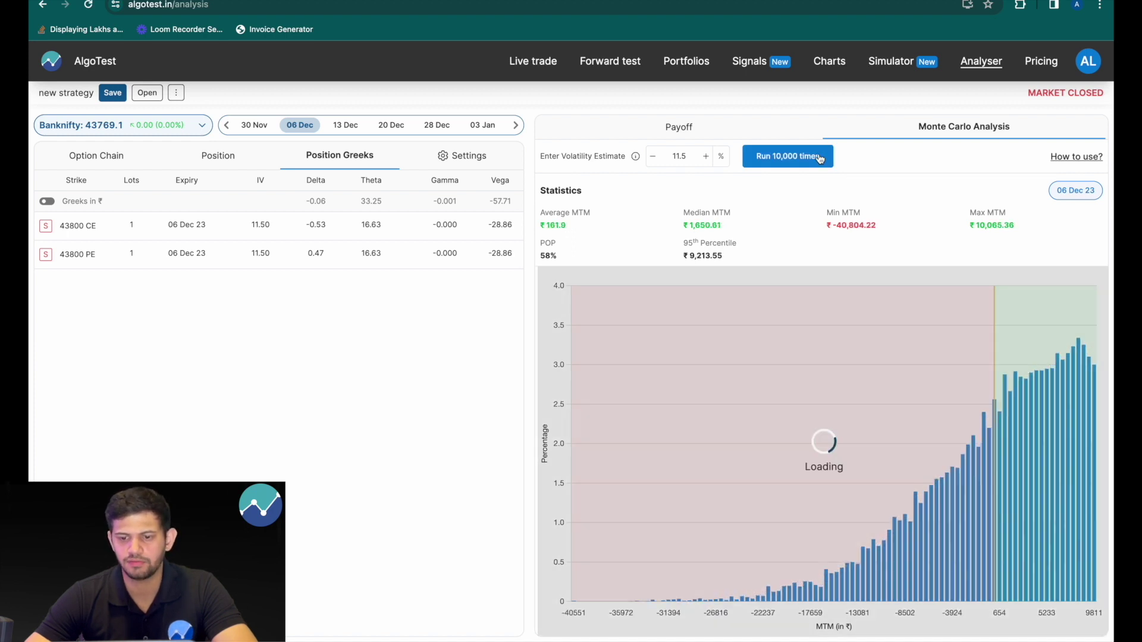
left_click(820, 158)
left_click(819, 159)
left_click(819, 159)
left_click(819, 158)
left_click(820, 158)
left_click(819, 158)
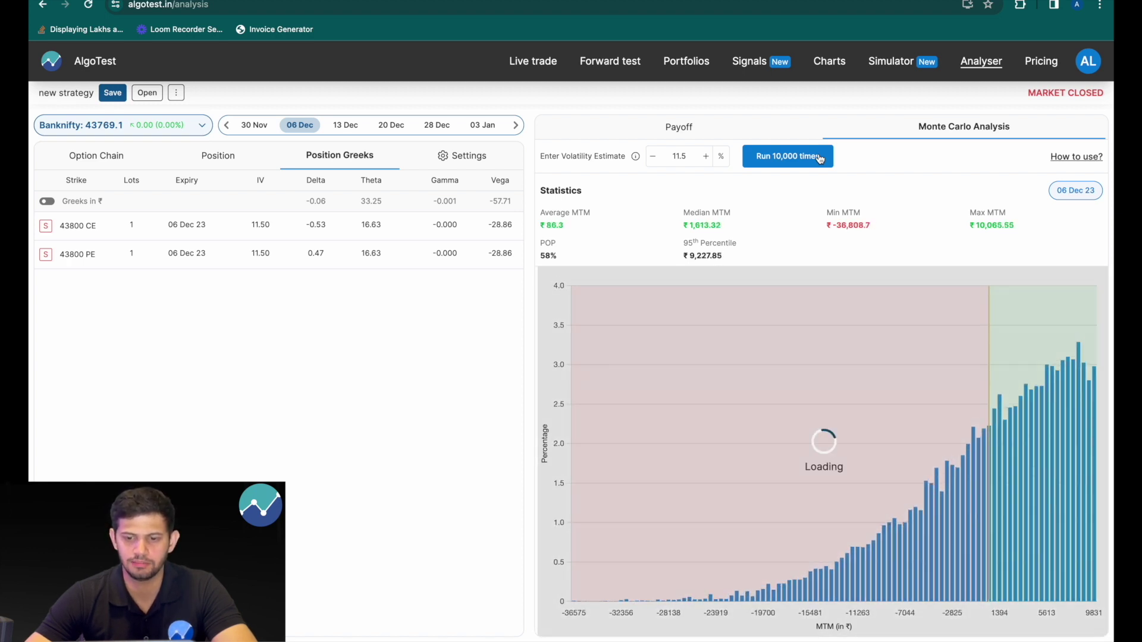
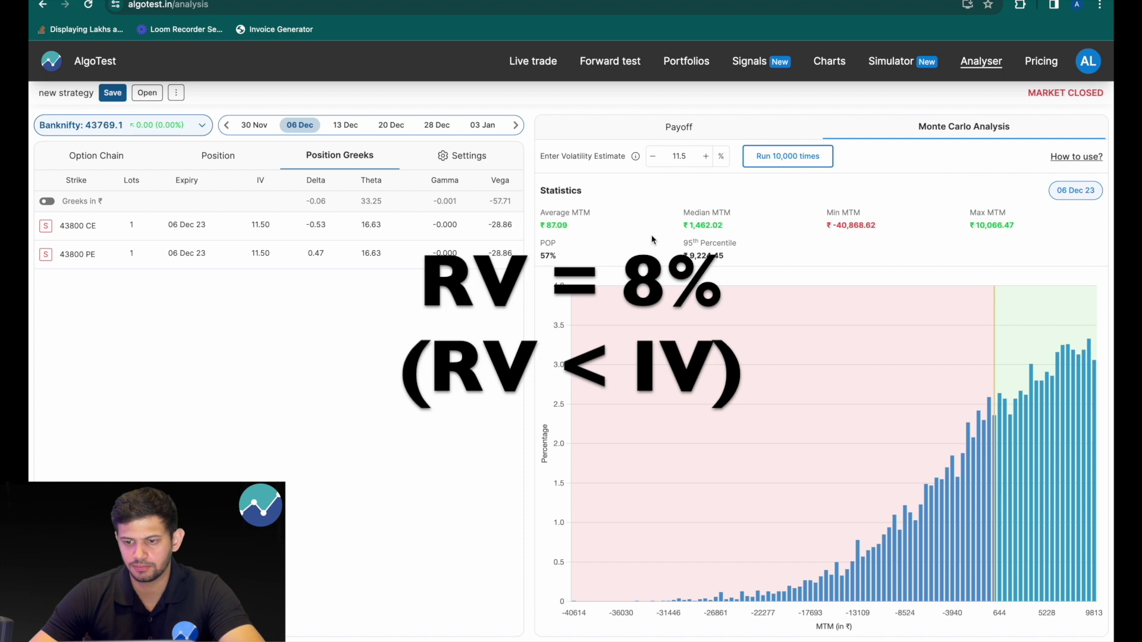
- Set the volatility estimate to 8% and run the 10,000-iteration simulation repeatedly for the short straddle
double_click(677, 157)
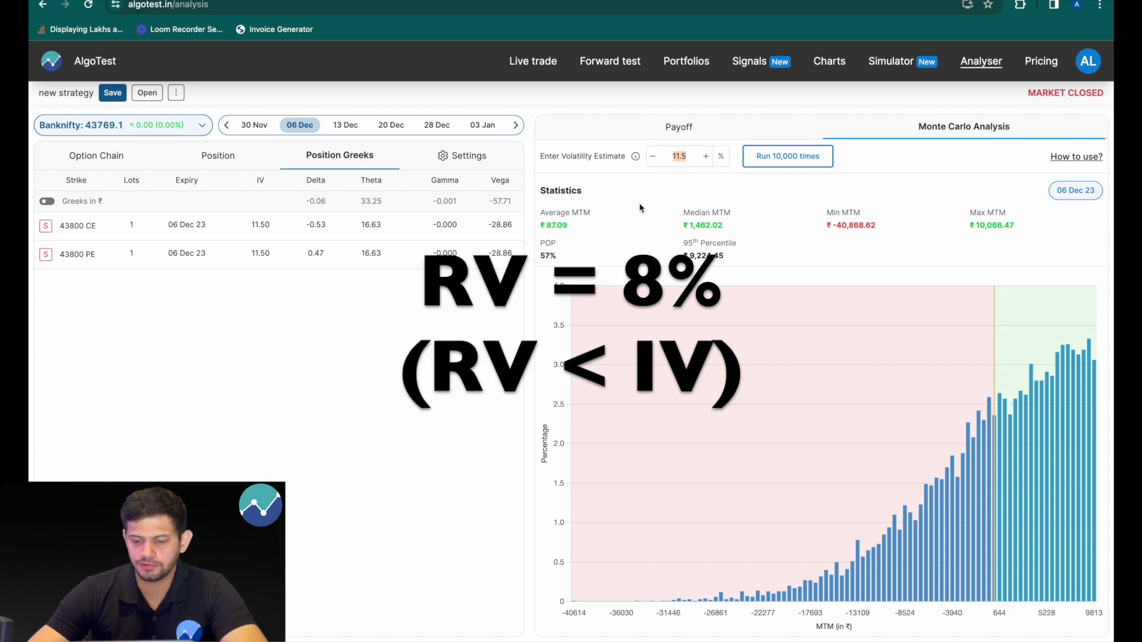
type("8")
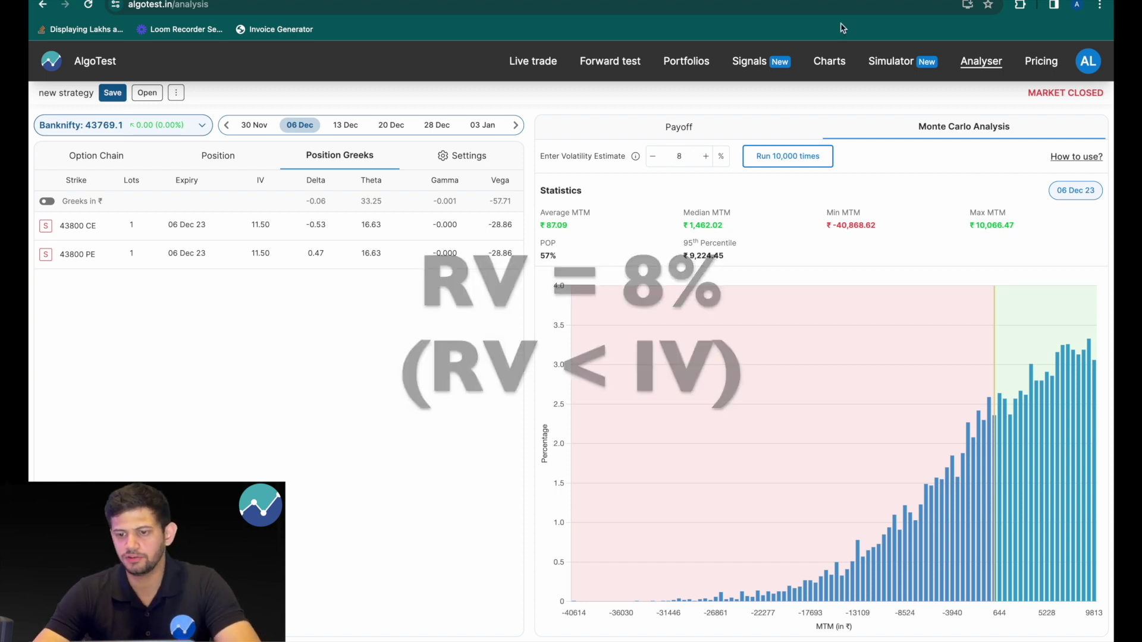
left_click(808, 166)
left_click(807, 165)
left_click(807, 166)
left_click(808, 166)
left_click(807, 166)
left_click(808, 166)
left_click(807, 166)
left_click(808, 165)
left_click(807, 166)
left_click(808, 166)
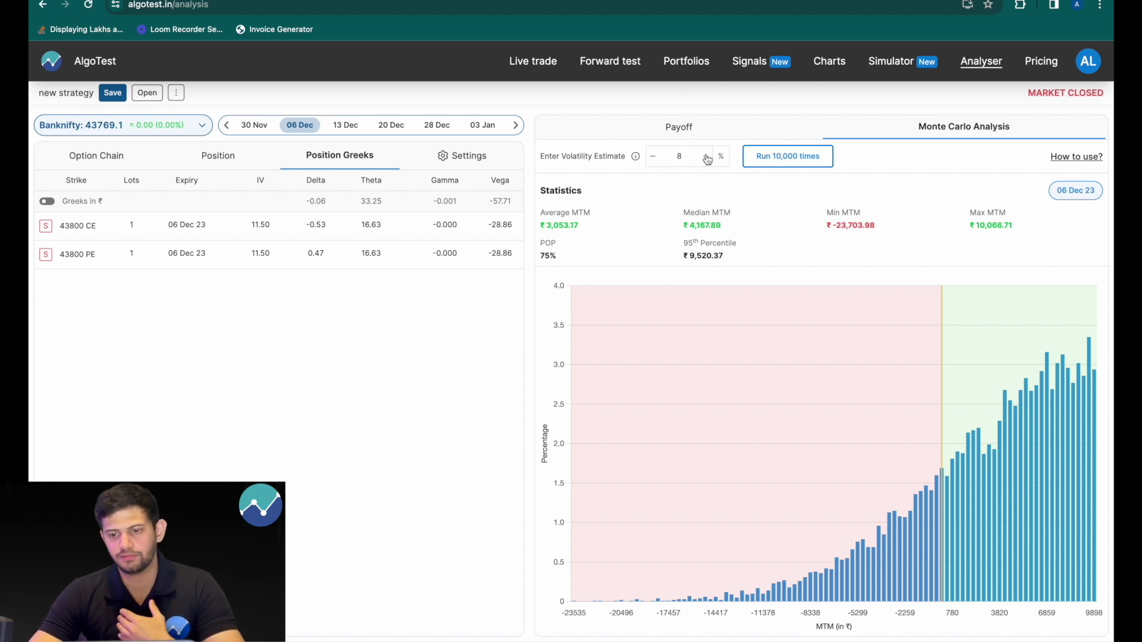
- Set the volatility estimate to 15%, run the 10,000-iteration simulation repeatedly and inspect the resulting distribution
left_click(681, 153)
key("BackSpace")
type("15")
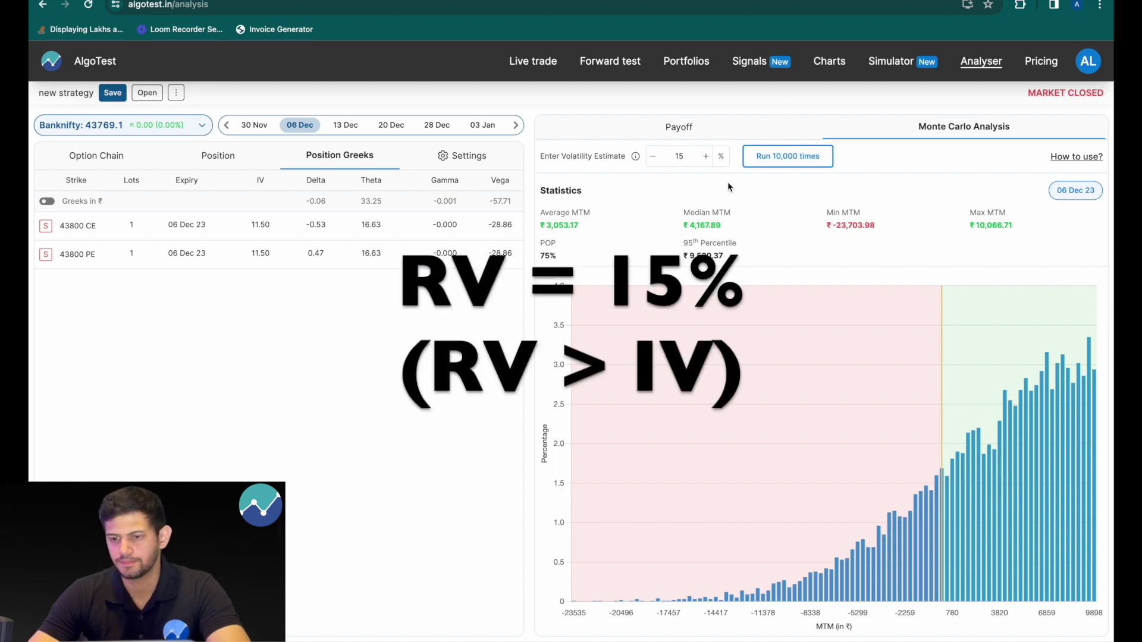
left_click(823, 166)
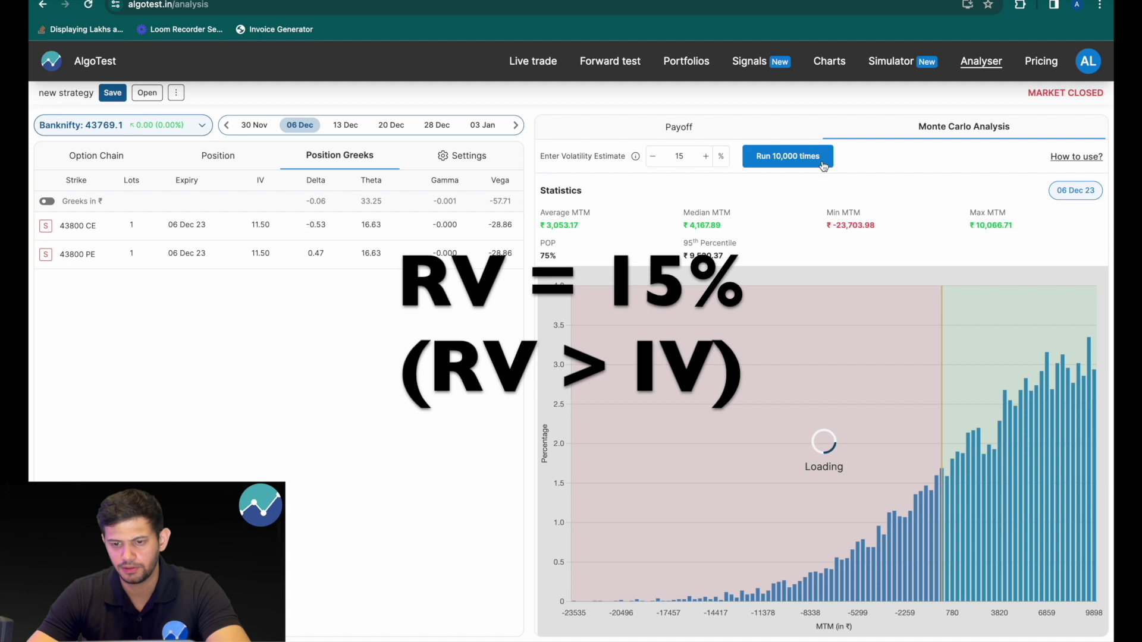
left_click(823, 167)
left_click(823, 167)
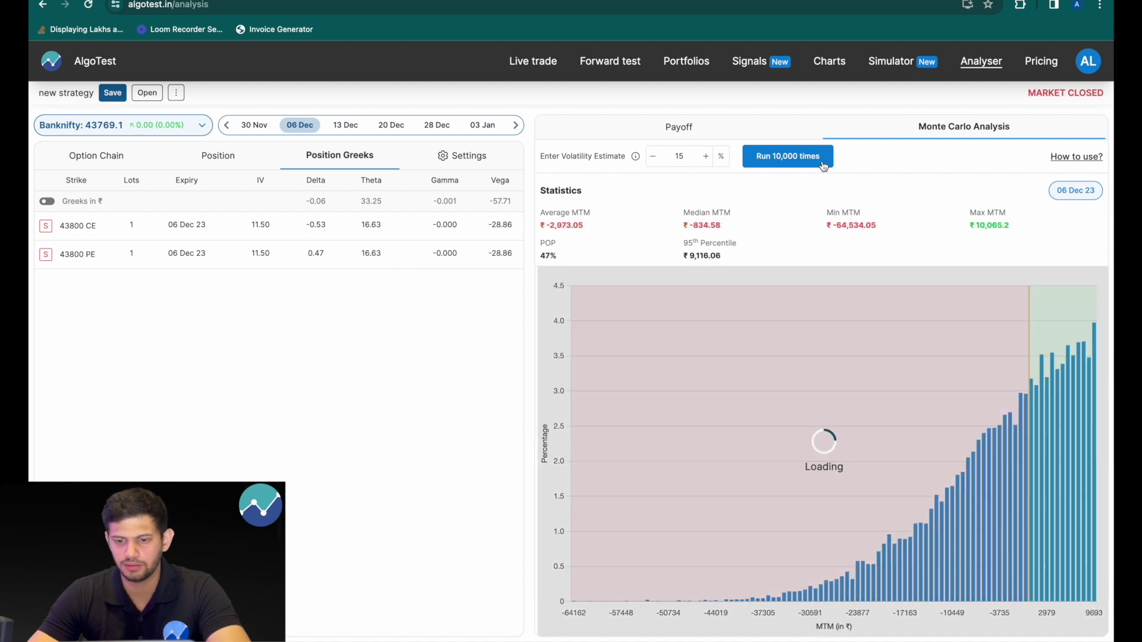
left_click(824, 167)
left_click(823, 167)
left_click(823, 167)
left_click(824, 167)
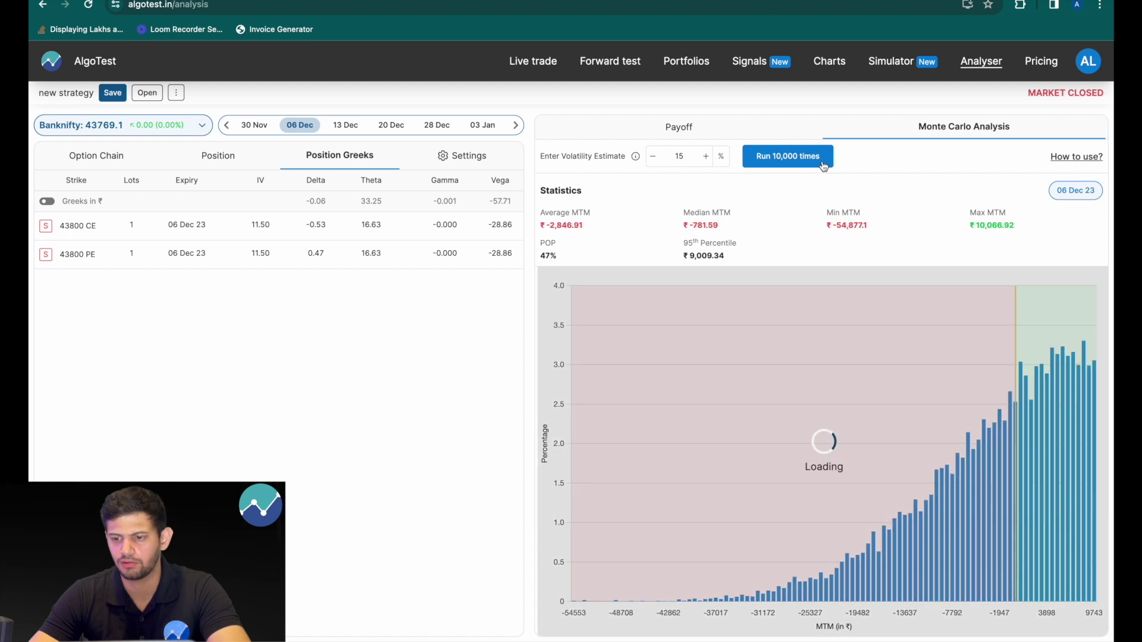
left_click(823, 167)
left_click(823, 167)
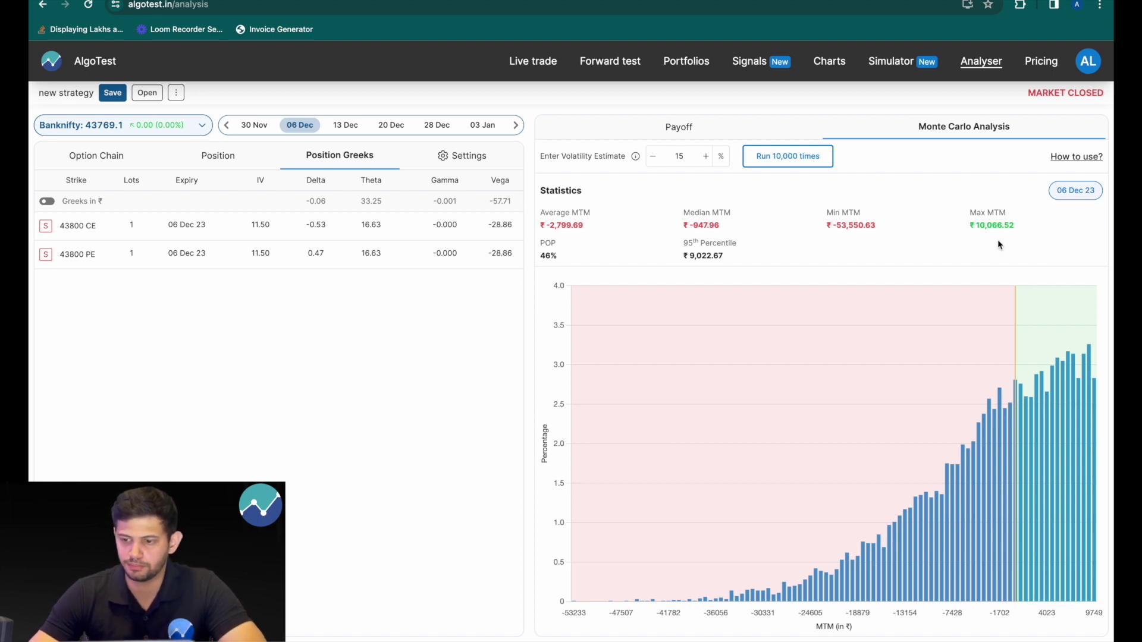
mouse_move(1073, 402)
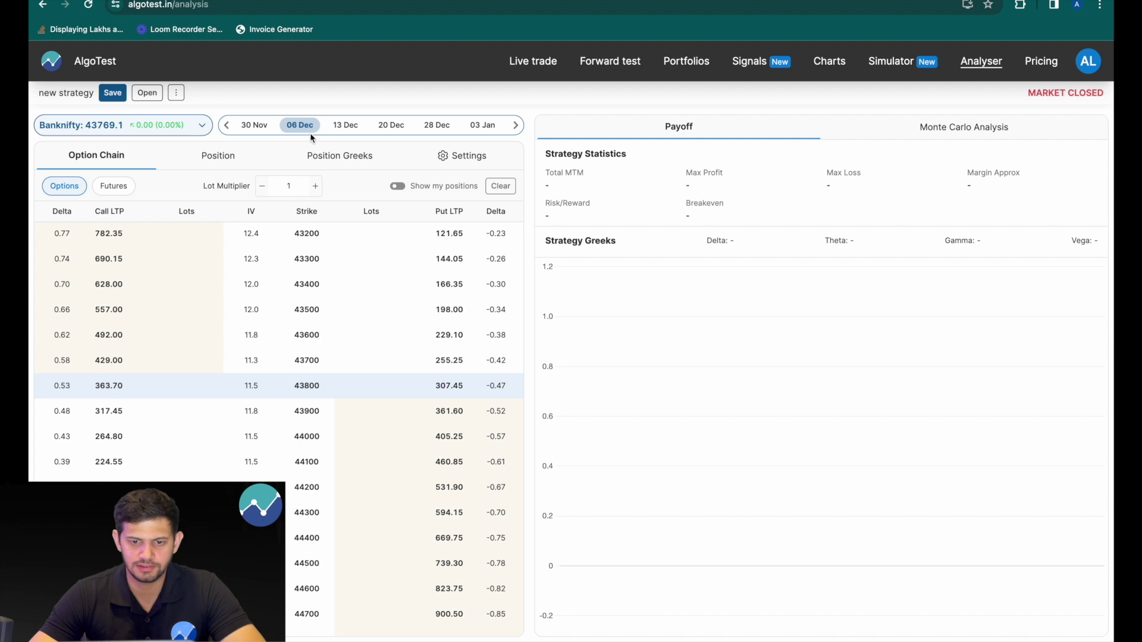
- Build a Banknifty 06 Dec long straddle by buying one lot each of the 43800 call and put
mouse_move(216, 364)
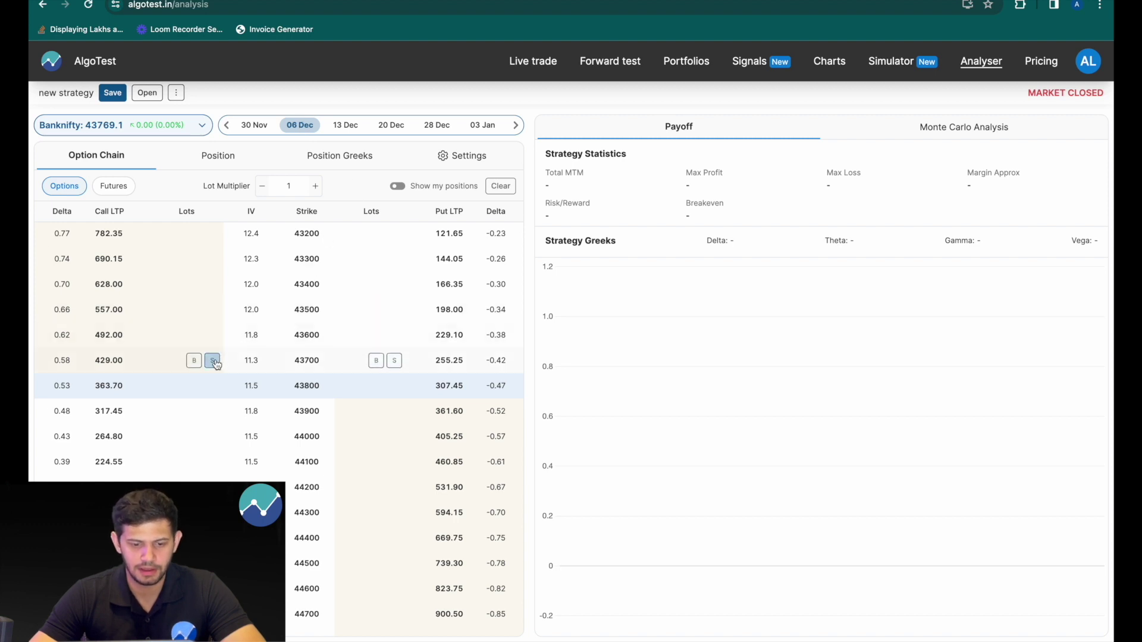
left_click(194, 386)
left_click(375, 386)
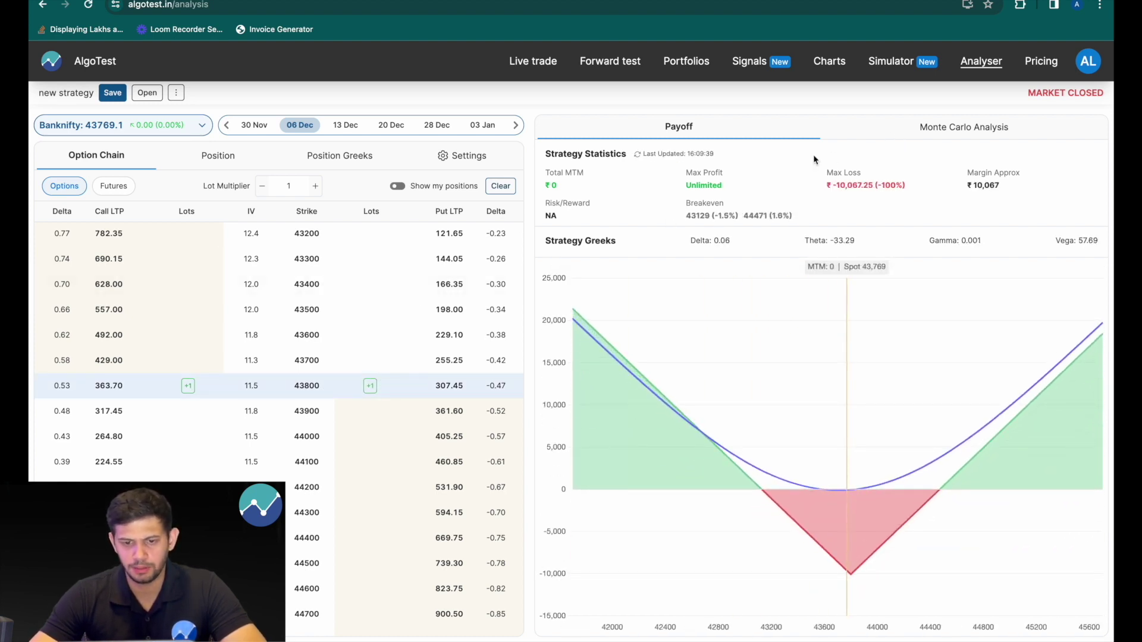
- Set the long straddle's Monte Carlo volatility estimate to the 11.51% IV from its position Greeks and run the 10,000-iteration simulation repeatedly
left_click(362, 161)
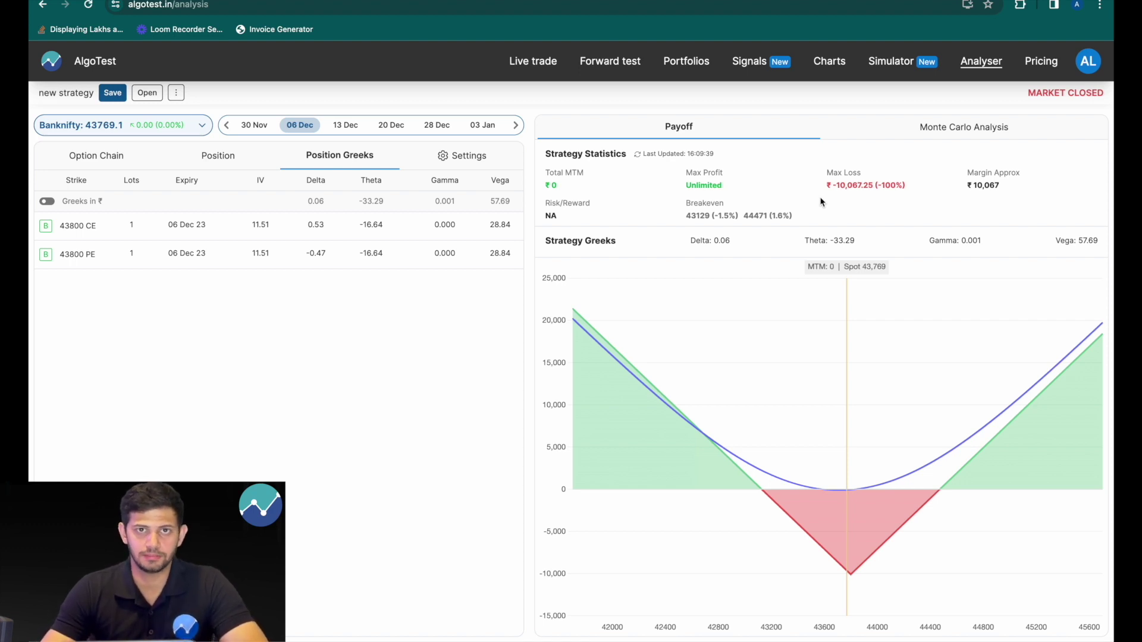
left_click(944, 136)
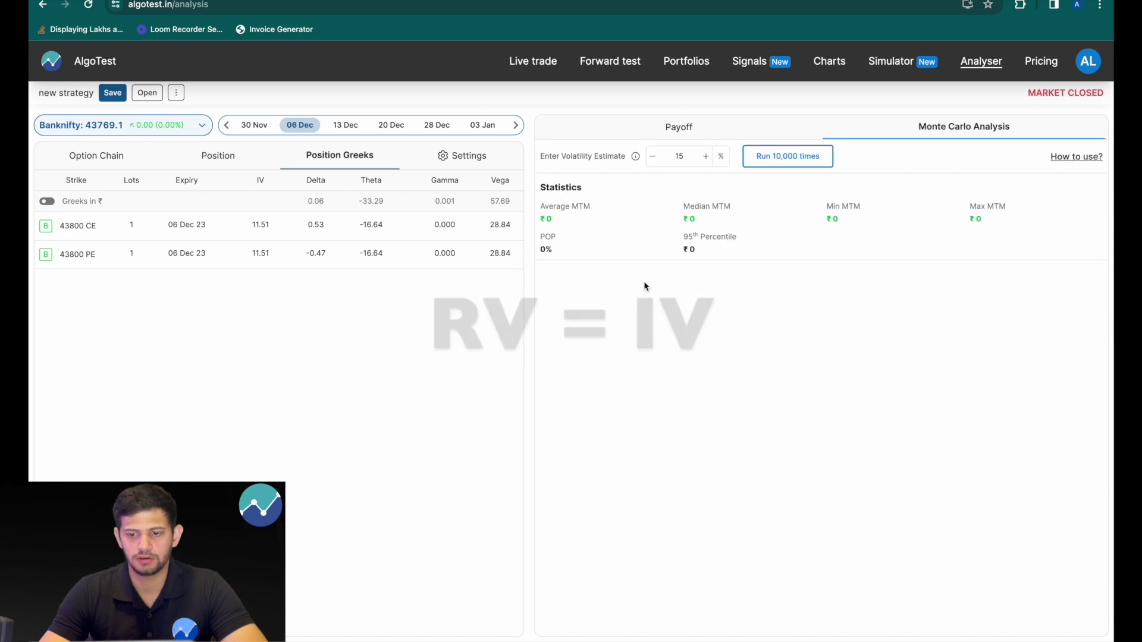
double_click(687, 159)
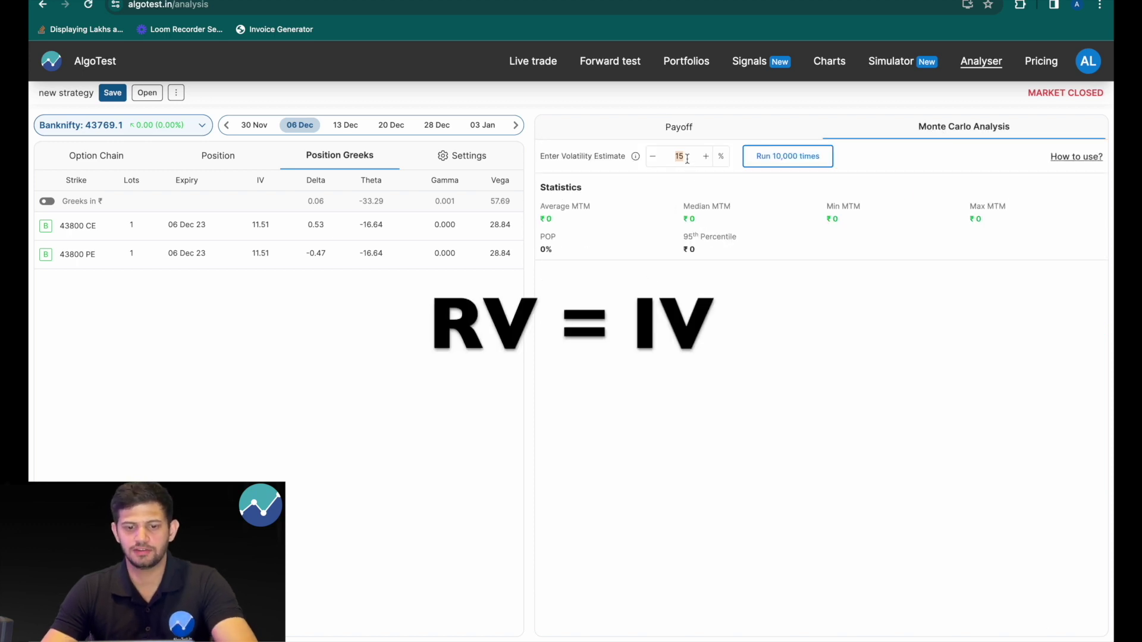
type("11.51")
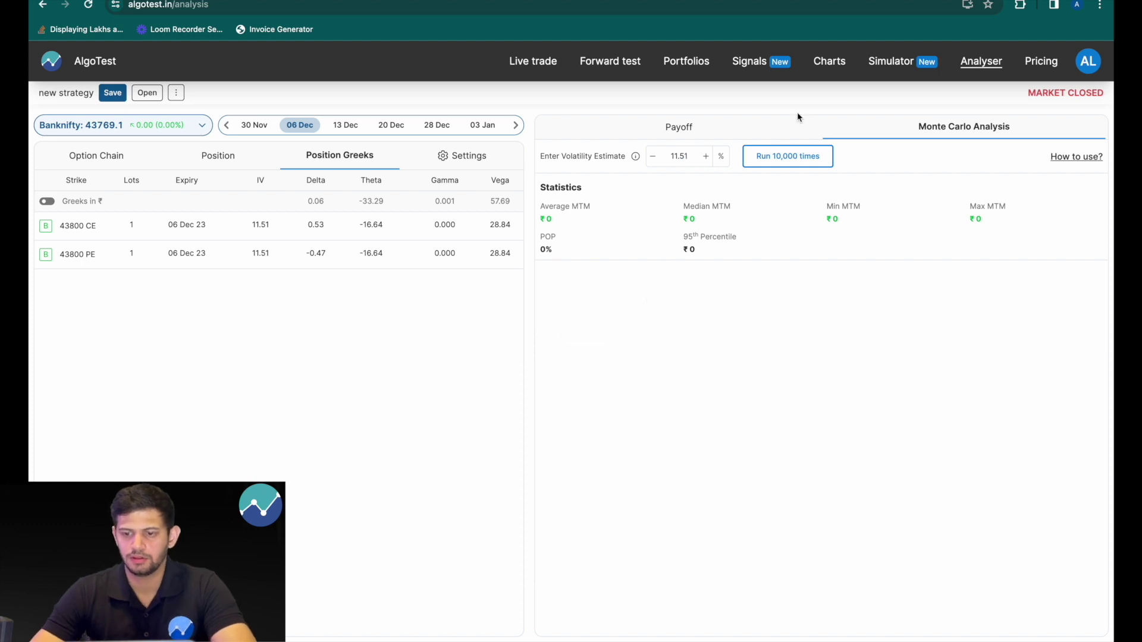
left_click(809, 158)
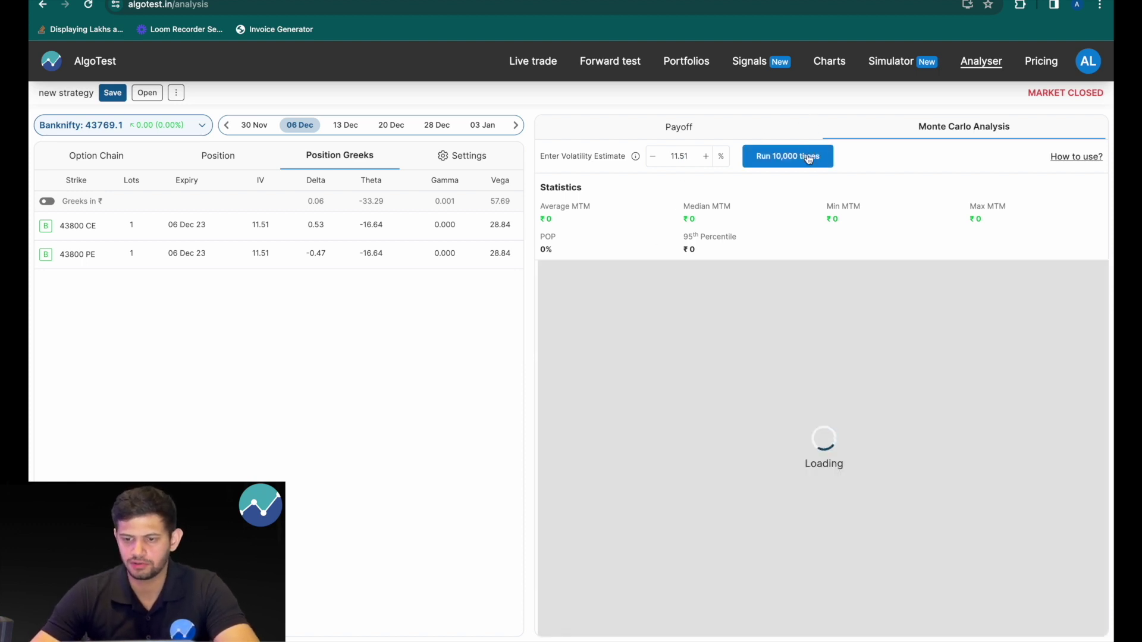
left_click(809, 158)
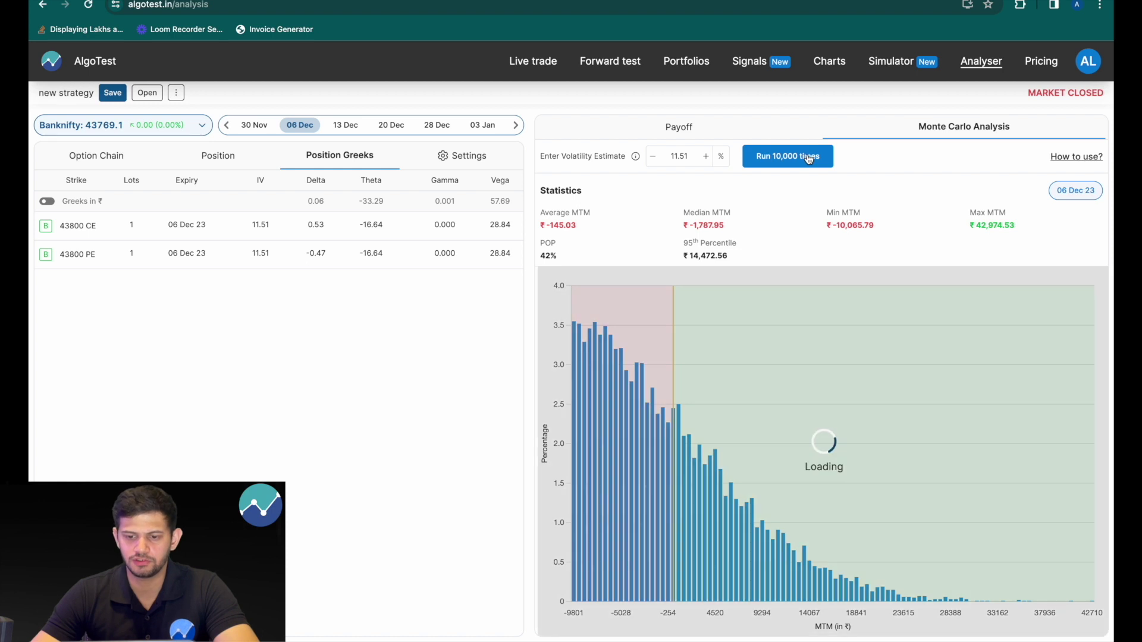
left_click(809, 158)
left_click(809, 158)
left_click(809, 157)
left_click(809, 158)
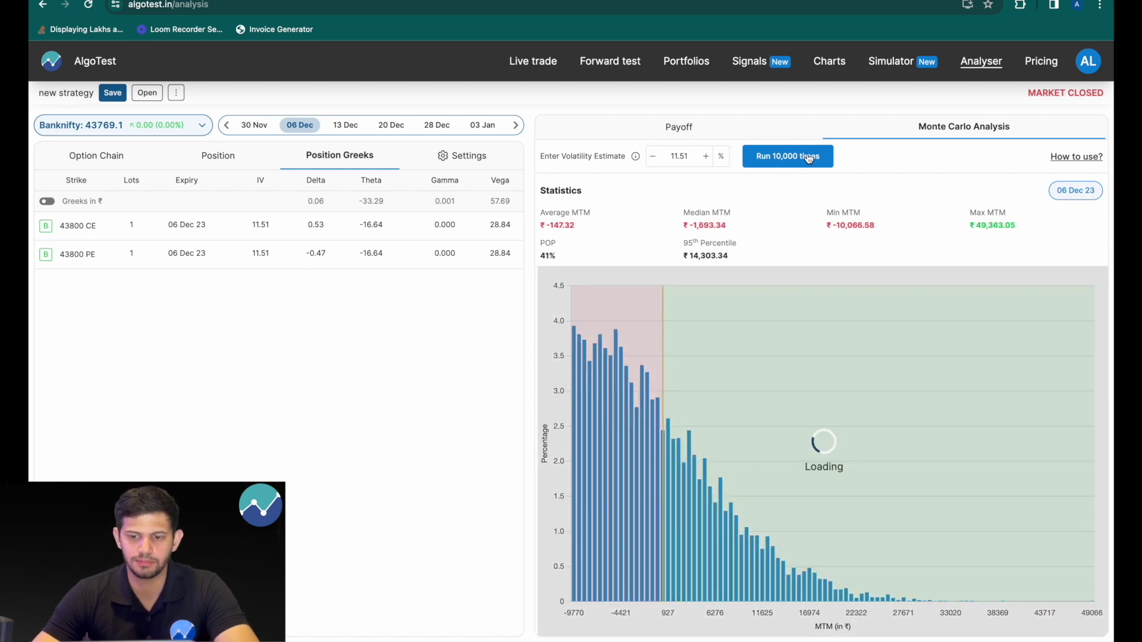
- Set the volatility estimate to 17% and run the 10,000-iteration simulation repeatedly for the long straddle
double_click(685, 160)
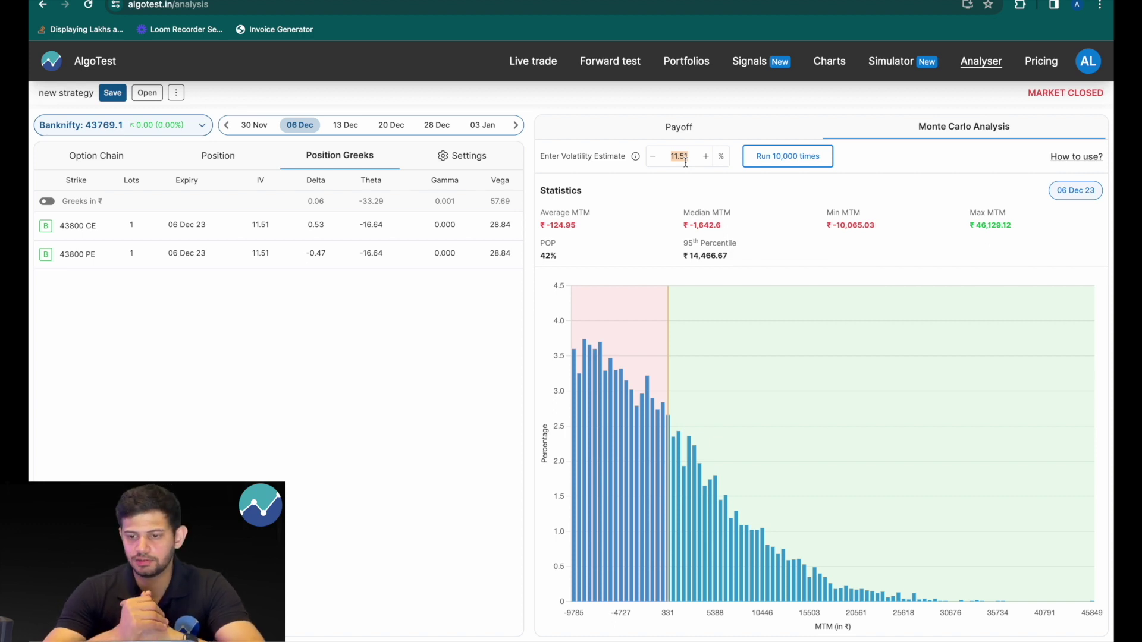
left_click(686, 159)
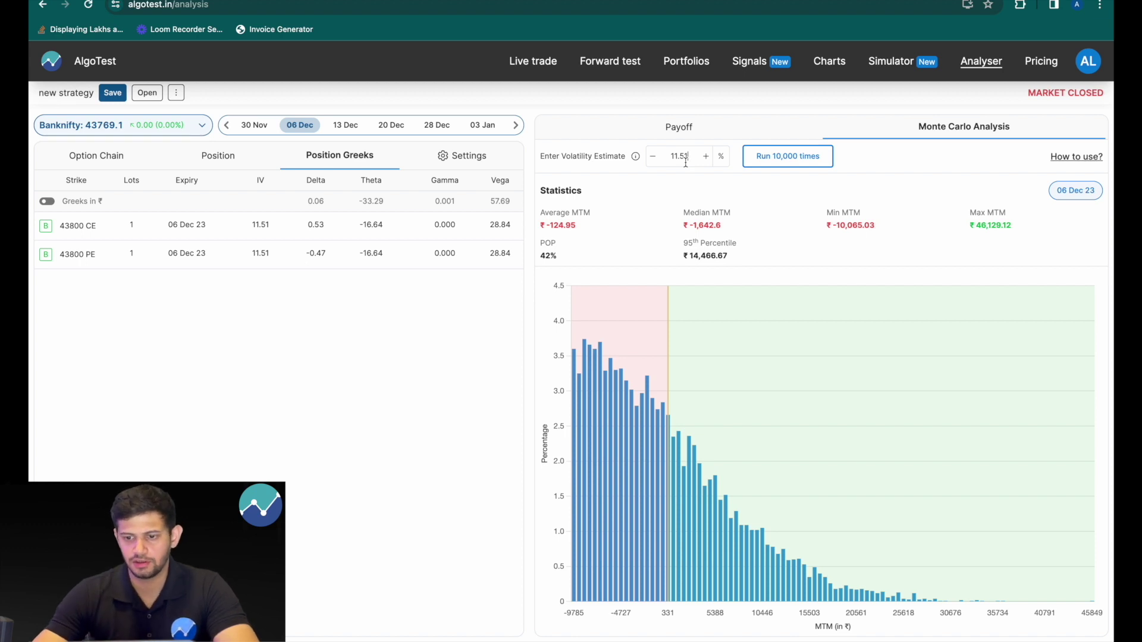
key("BackSpace")
key("BackSpace")
key("BackSpace")
key("BackSpace")
type("7")
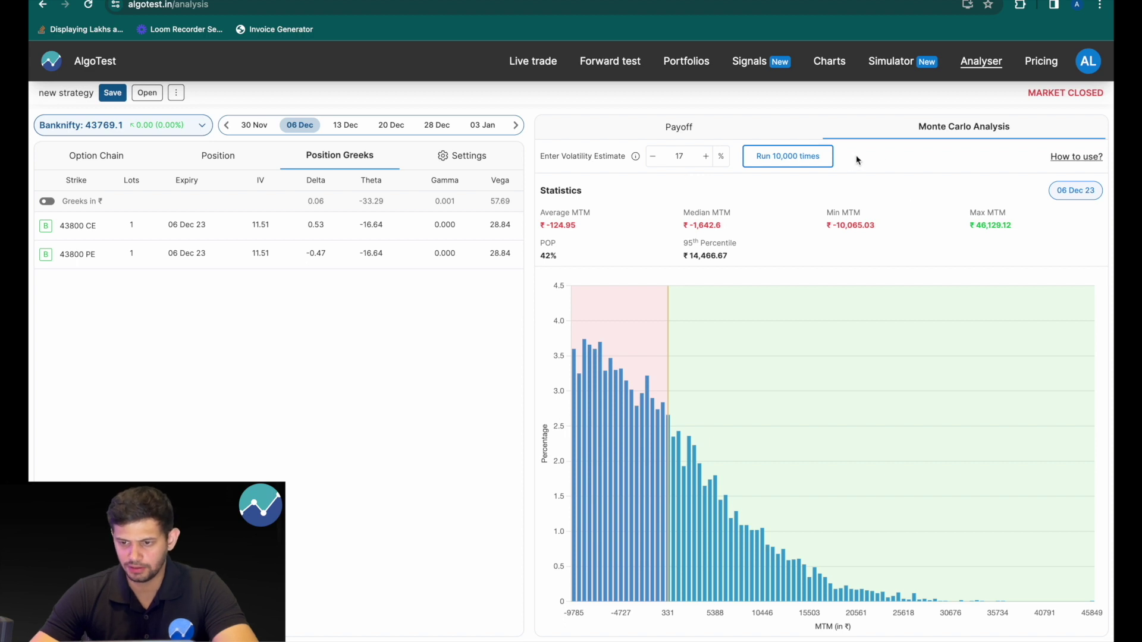
left_click(812, 160)
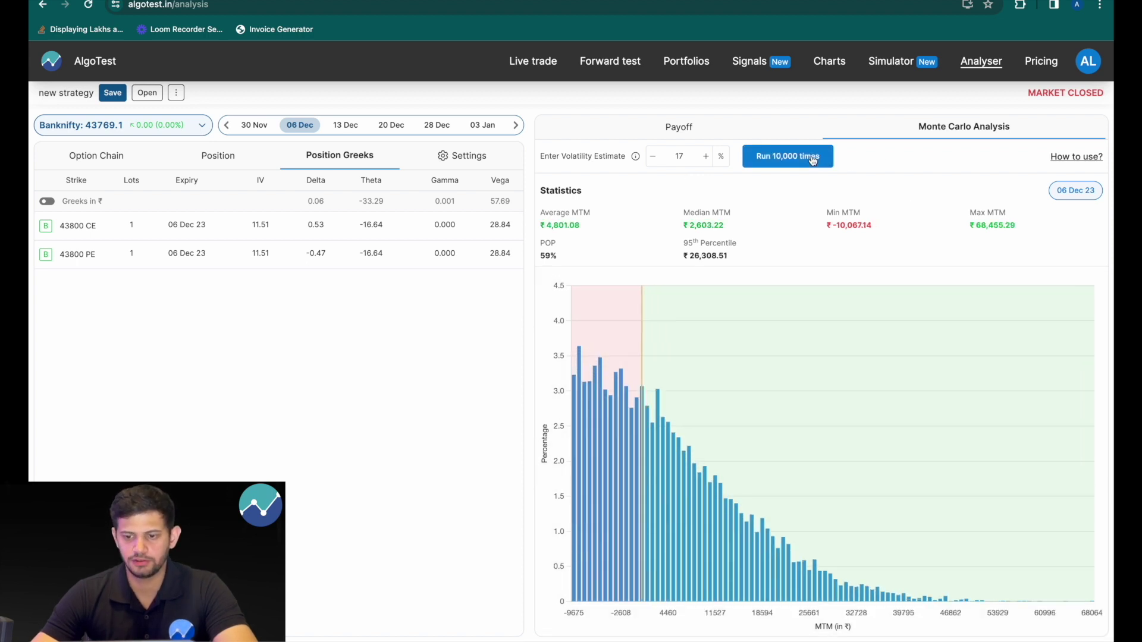
left_click(812, 159)
left_click(812, 159)
left_click(813, 159)
left_click(812, 159)
left_click(812, 159)
left_click(813, 159)
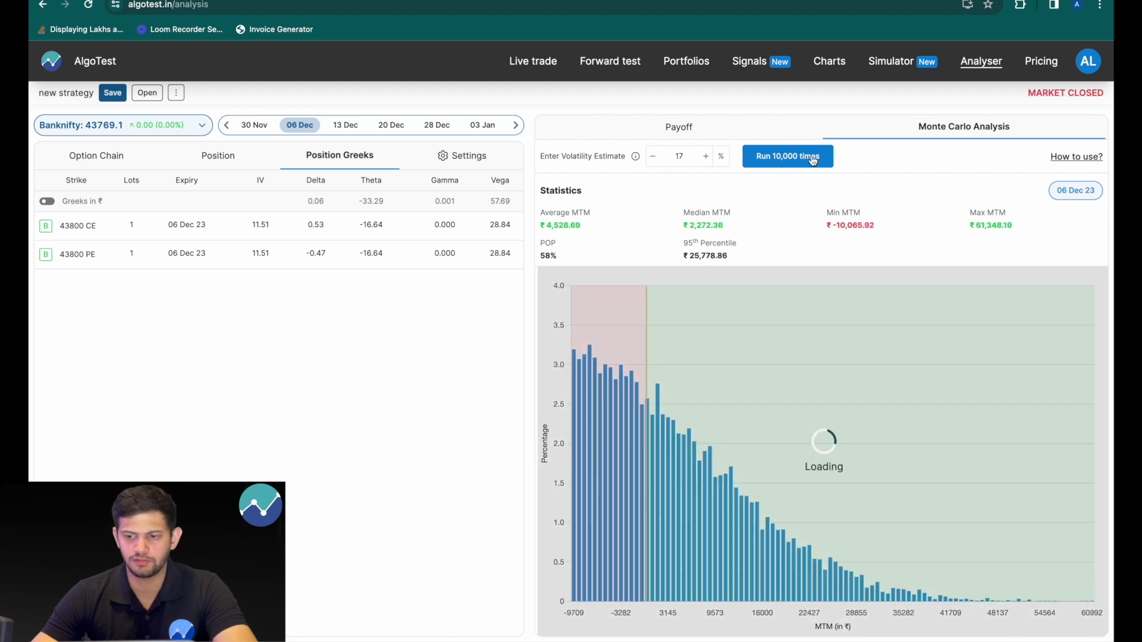
left_click(813, 159)
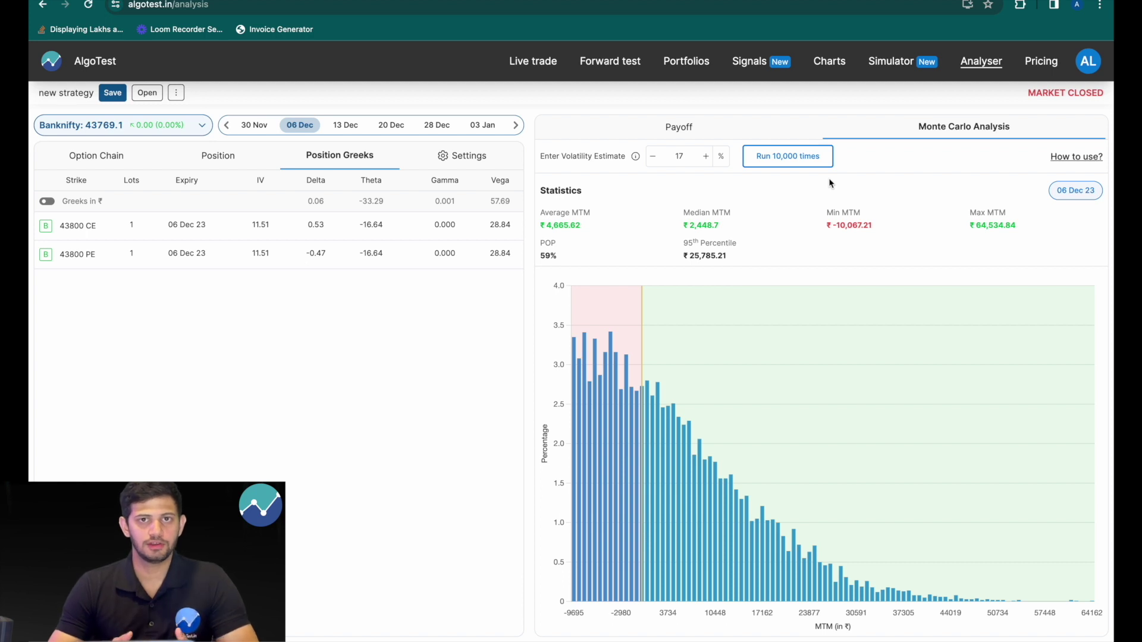
- Set the volatility estimate to 9%, run the 10,000-iteration simulation repeatedly for the long straddle and inspect the MTM distribution
double_click(678, 156)
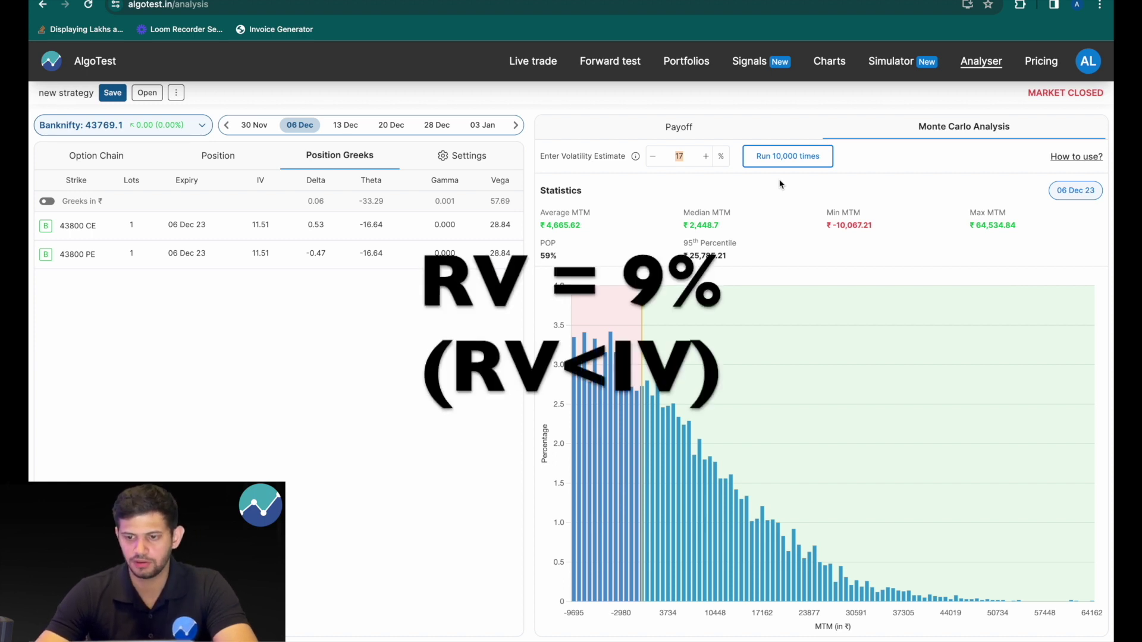
type("9")
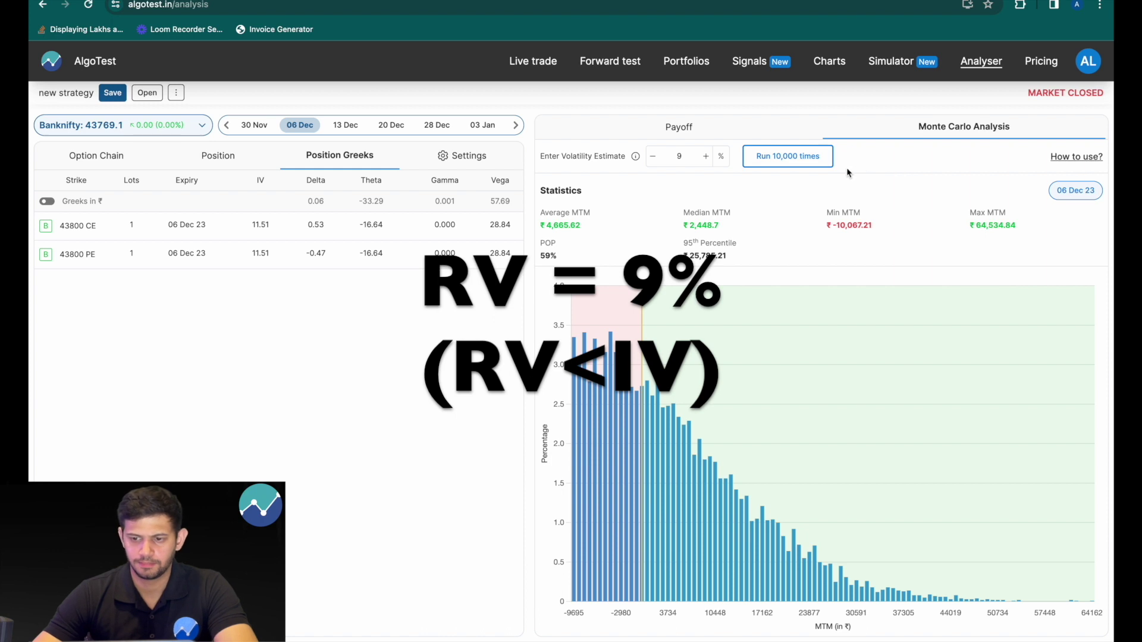
left_click(824, 165)
left_click(825, 165)
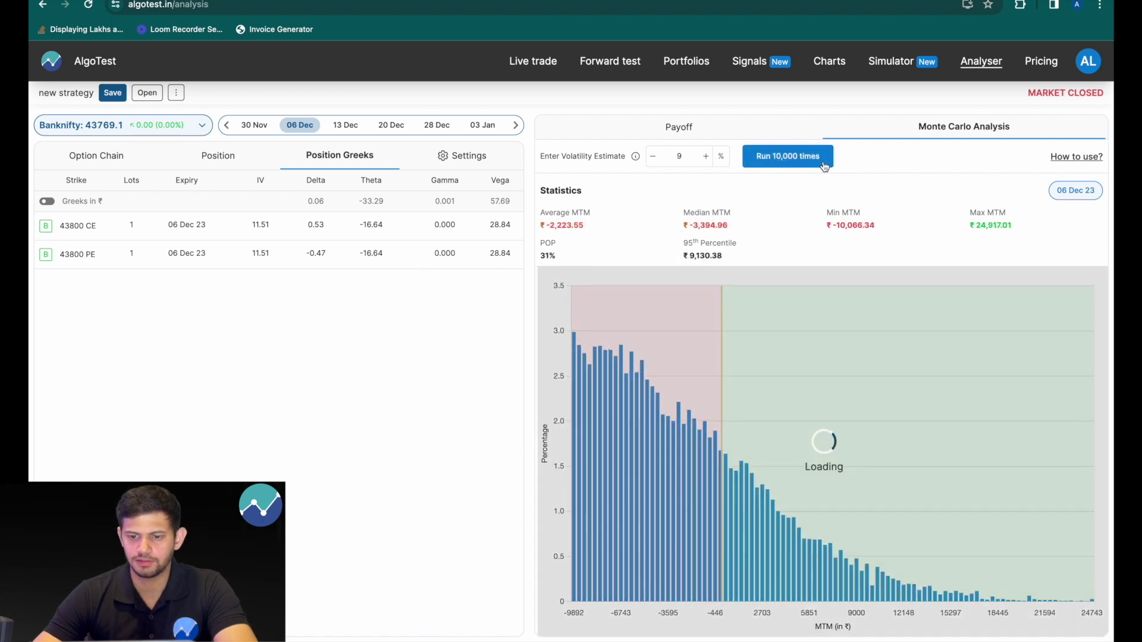
left_click(825, 165)
left_click(825, 165)
left_click(824, 165)
left_click(825, 164)
left_click(824, 165)
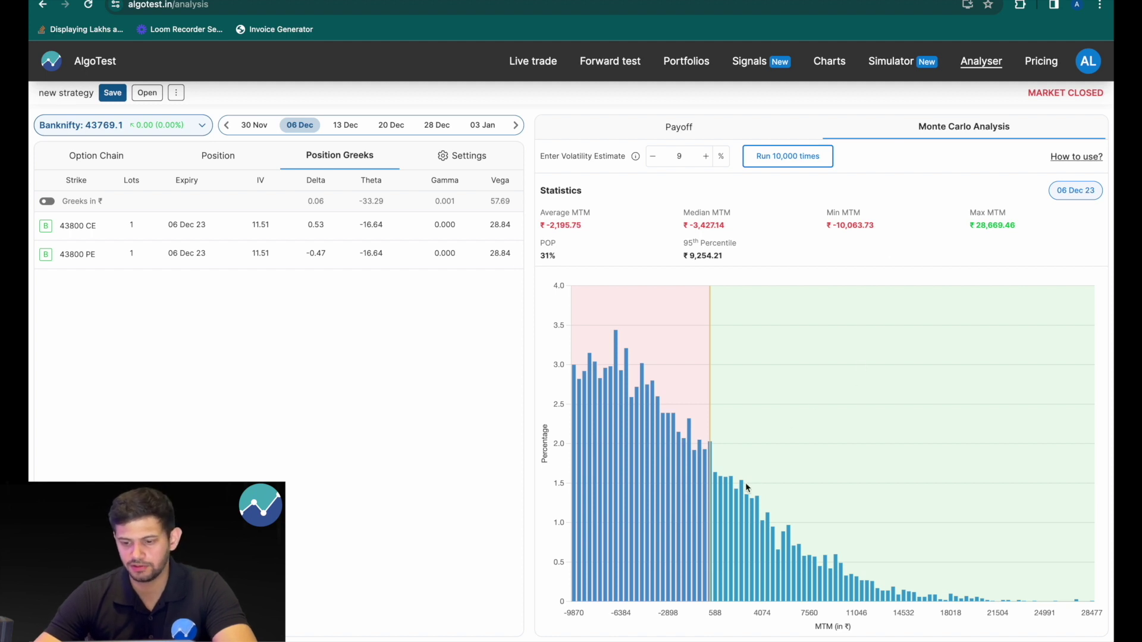
mouse_move(743, 513)
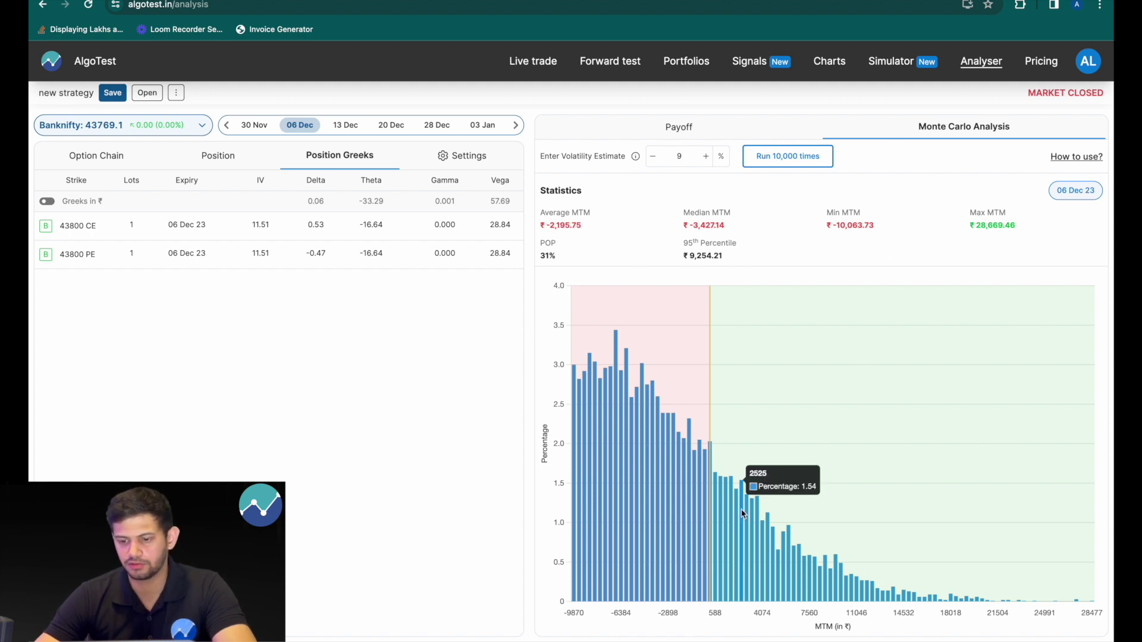